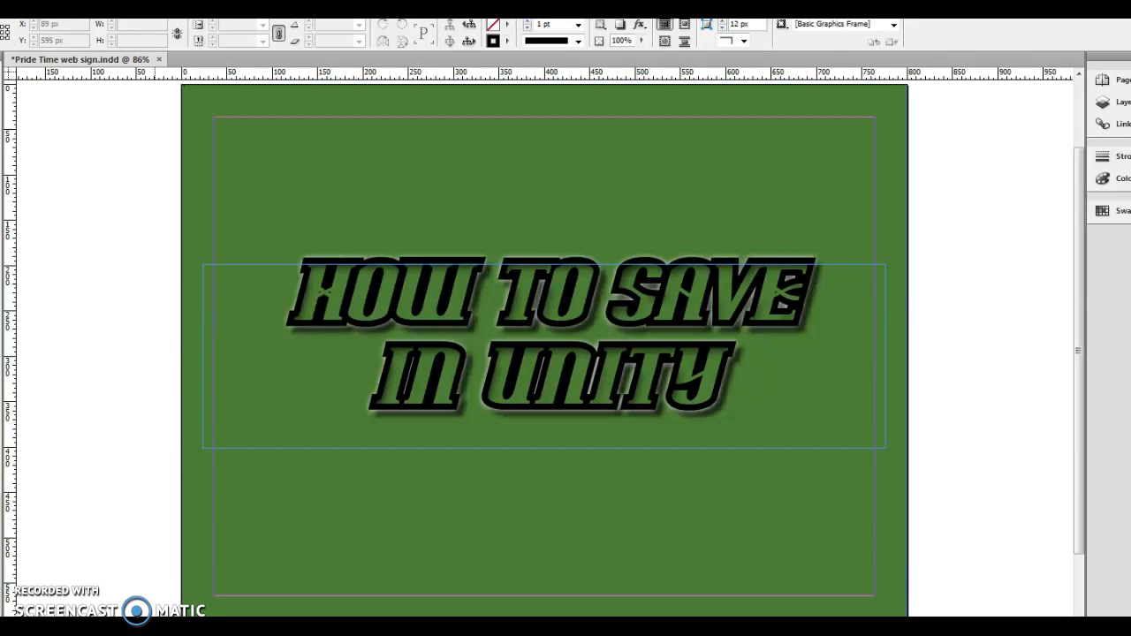
# Step: Switch to Unity, enable Collaborate for the GundamMazeRunner project and publish all its pending changes without a description
pyautogui.click(618, 631)
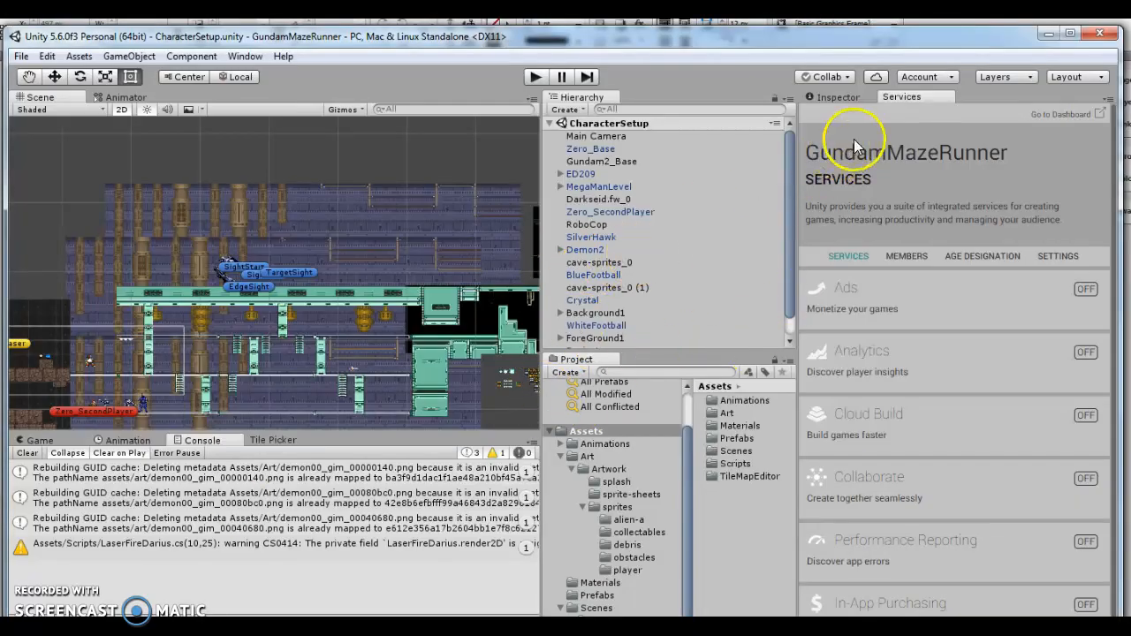
pyautogui.click(834, 78)
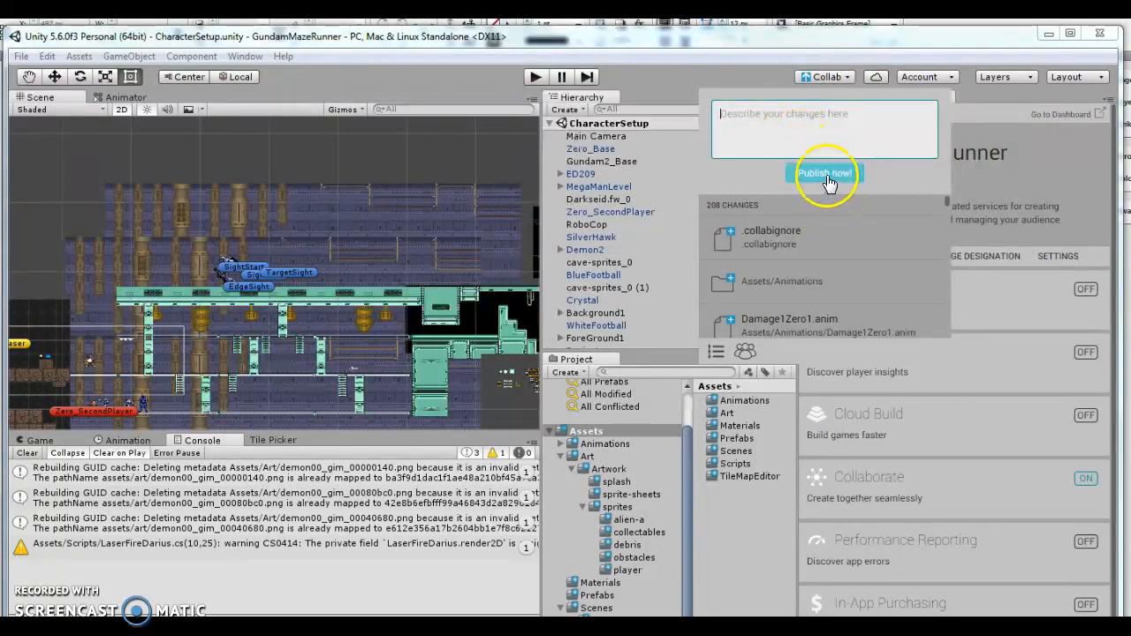
pyautogui.scroll(-10, 810, 253)
pyautogui.scroll(10, 809, 250)
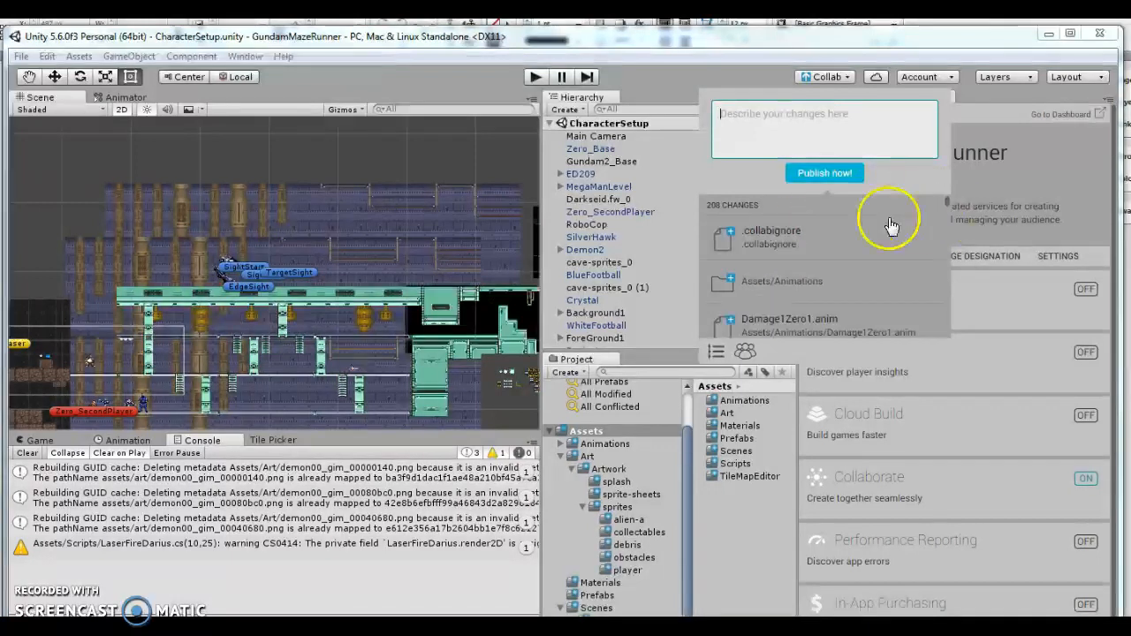
pyautogui.click(826, 174)
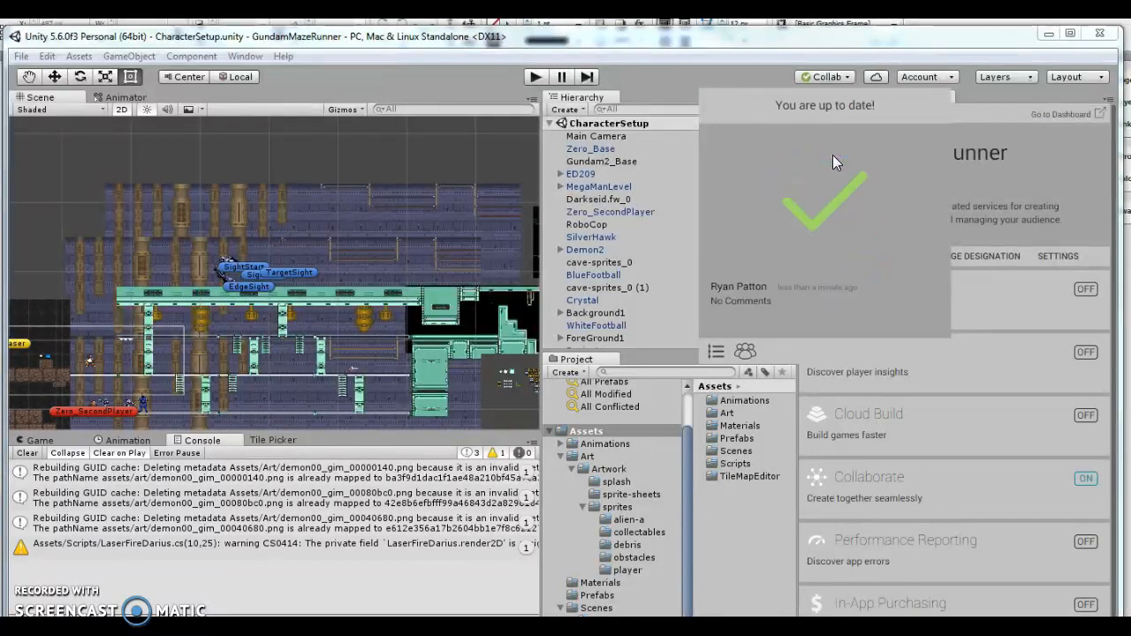
pyautogui.click(693, 73)
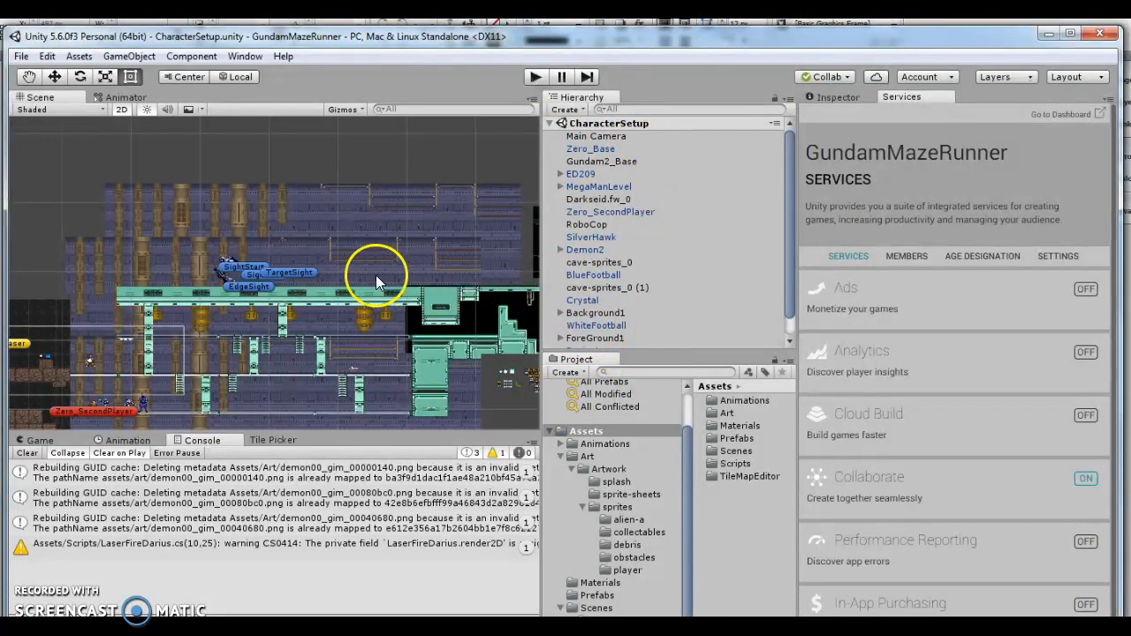
# Step: Save the CharacterSetup scene and check whether Collab has anything to publish
pyautogui.click(21, 55)
pyautogui.click(61, 115)
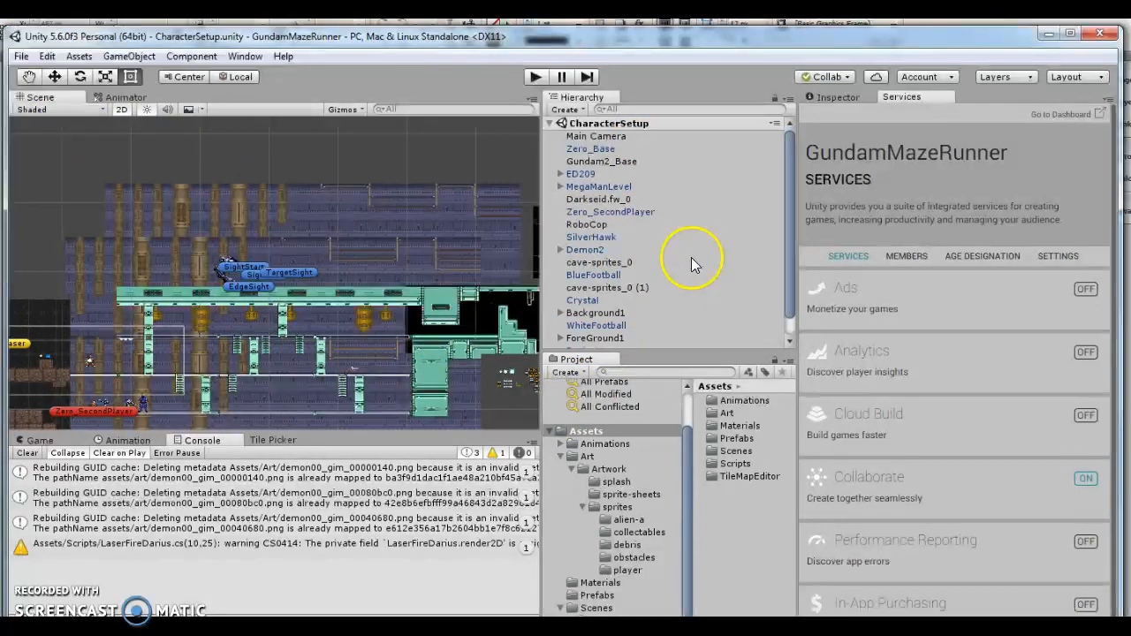
pyautogui.click(828, 77)
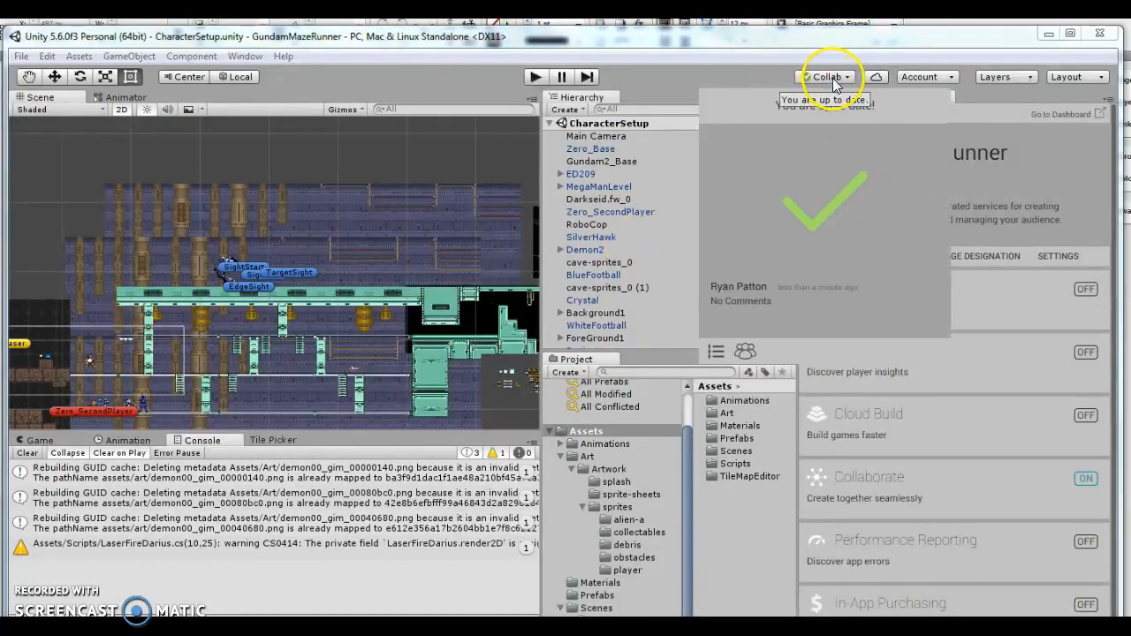
pyautogui.click(756, 81)
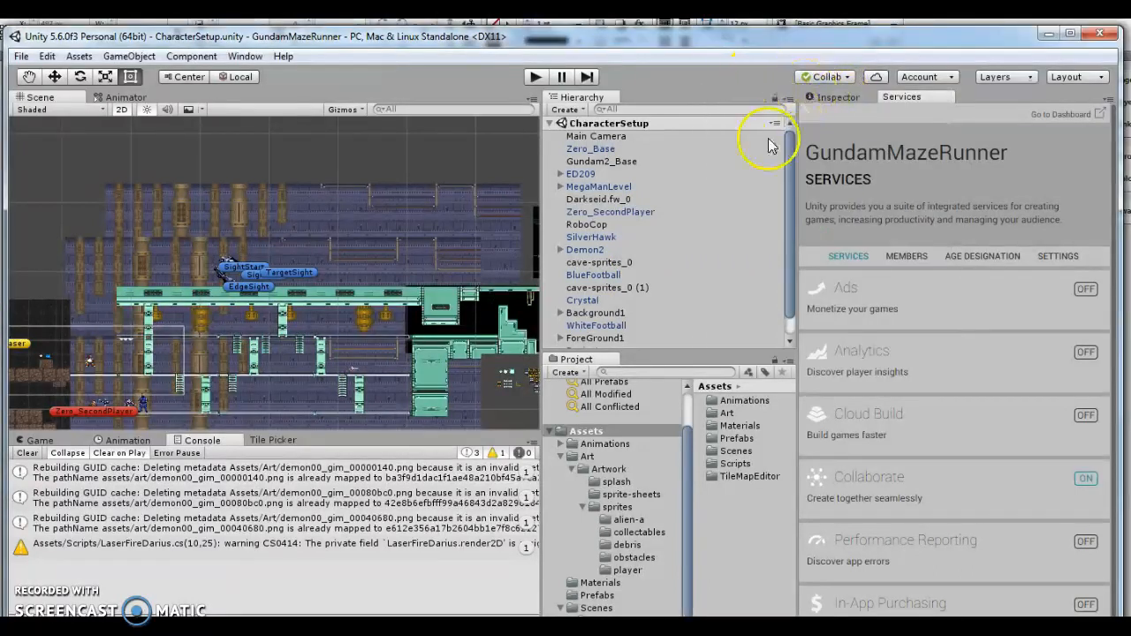
# Step: Duplicate the ED209 object in the CharacterSetup scene and save the scene
pyautogui.click(581, 175)
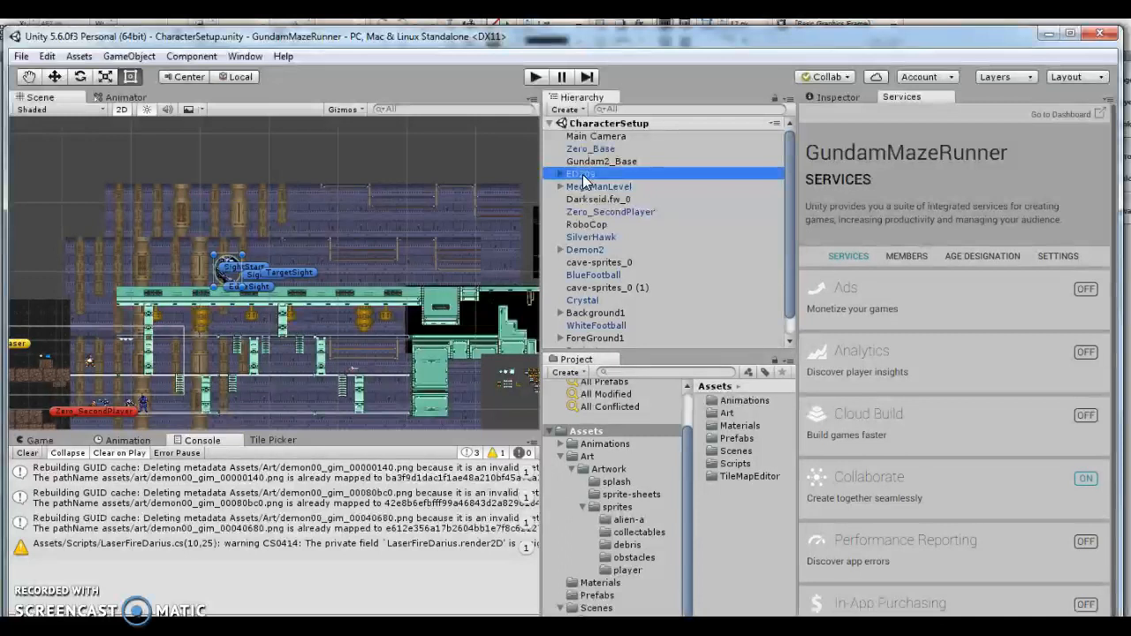
pyautogui.hotkey('ctrl', 'd')
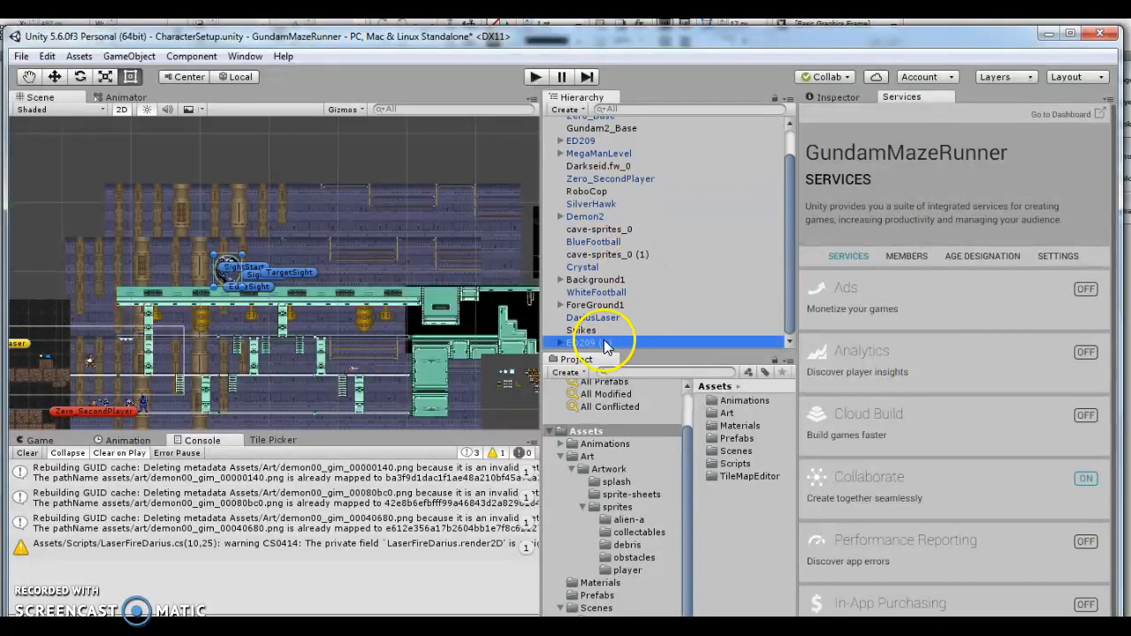
pyautogui.click(21, 55)
pyautogui.click(53, 115)
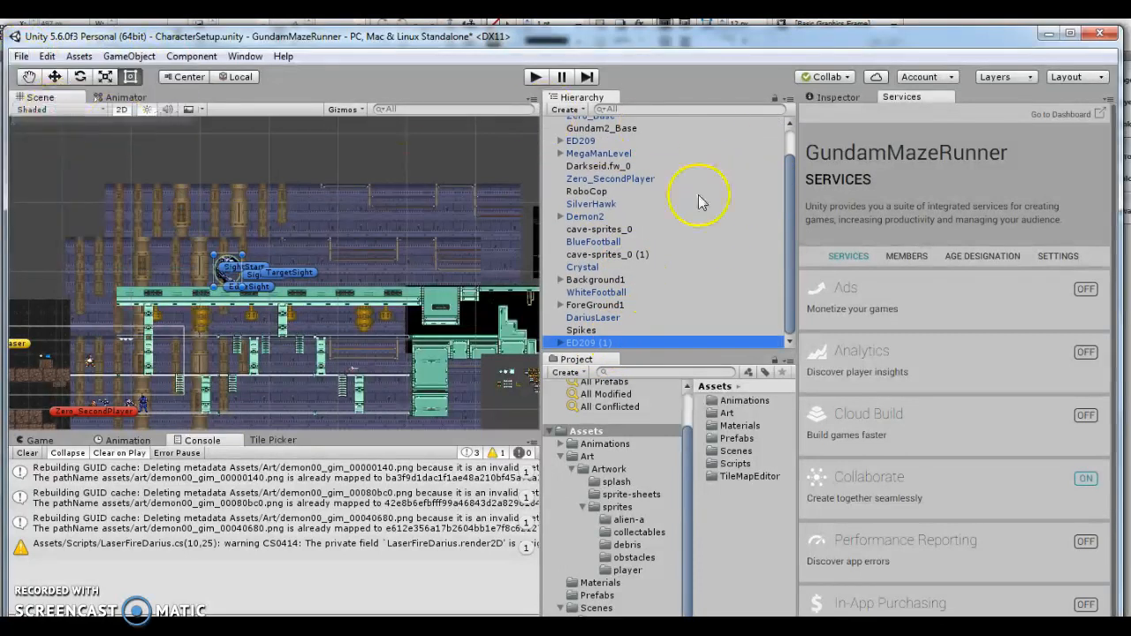
# Step: Publish the changed CharacterSetup.unity scene through Collab without a description
pyautogui.click(822, 80)
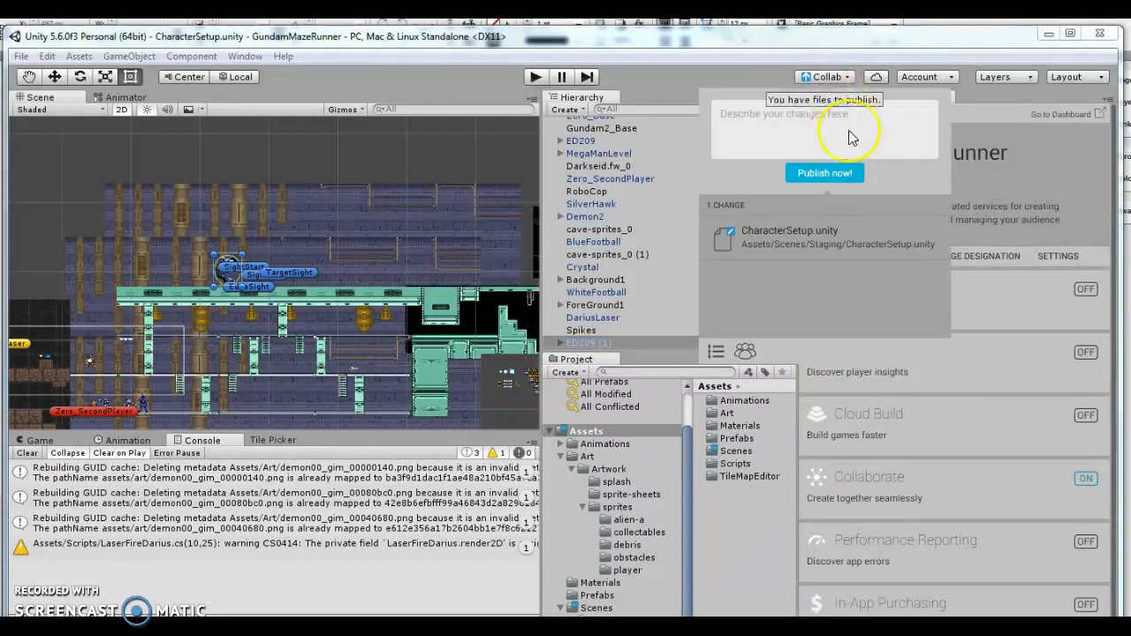
pyautogui.click(824, 174)
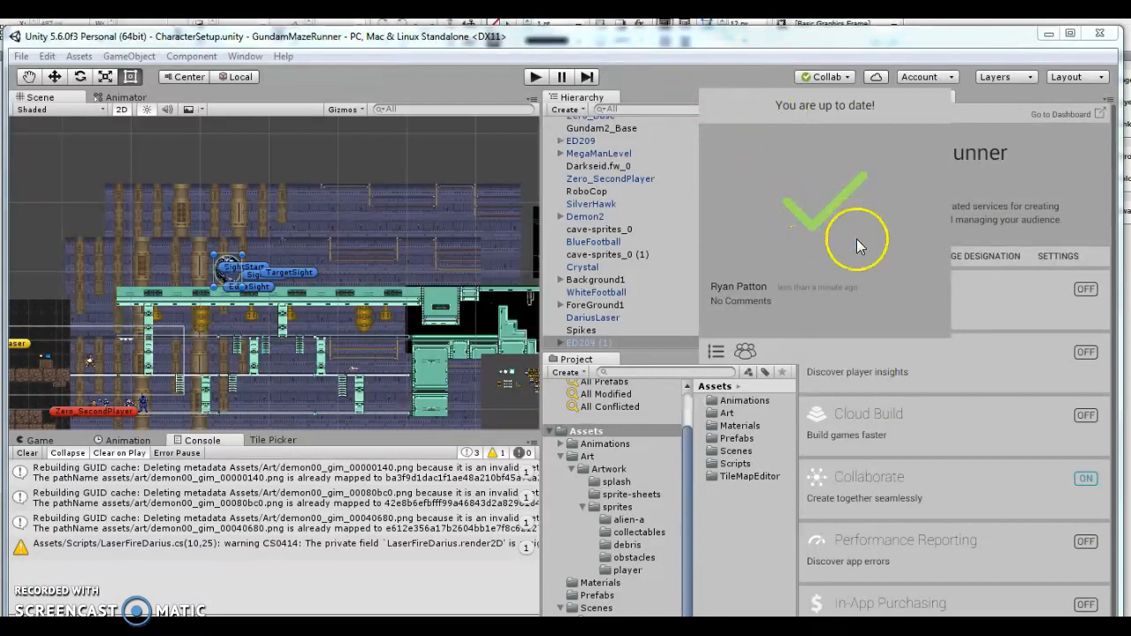
pyautogui.click(741, 84)
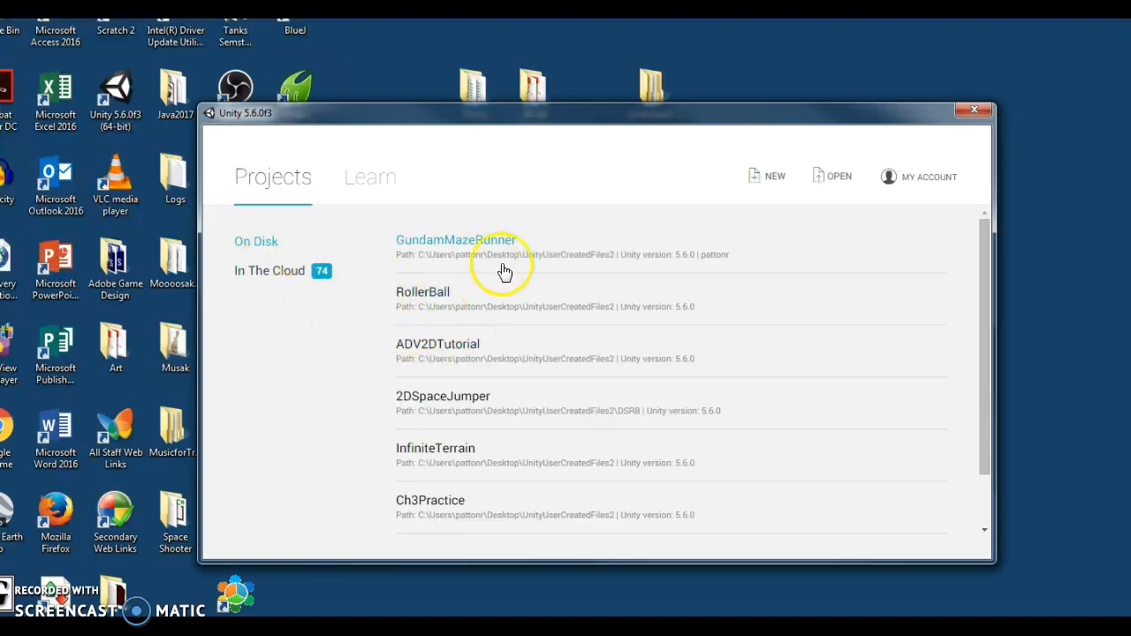
# Step: Look through the projects stored in the cloud for GundamMazeRunner and start downloading it
pyautogui.click(271, 279)
pyautogui.scroll(-3, 557, 305)
pyautogui.scroll(3, 543, 307)
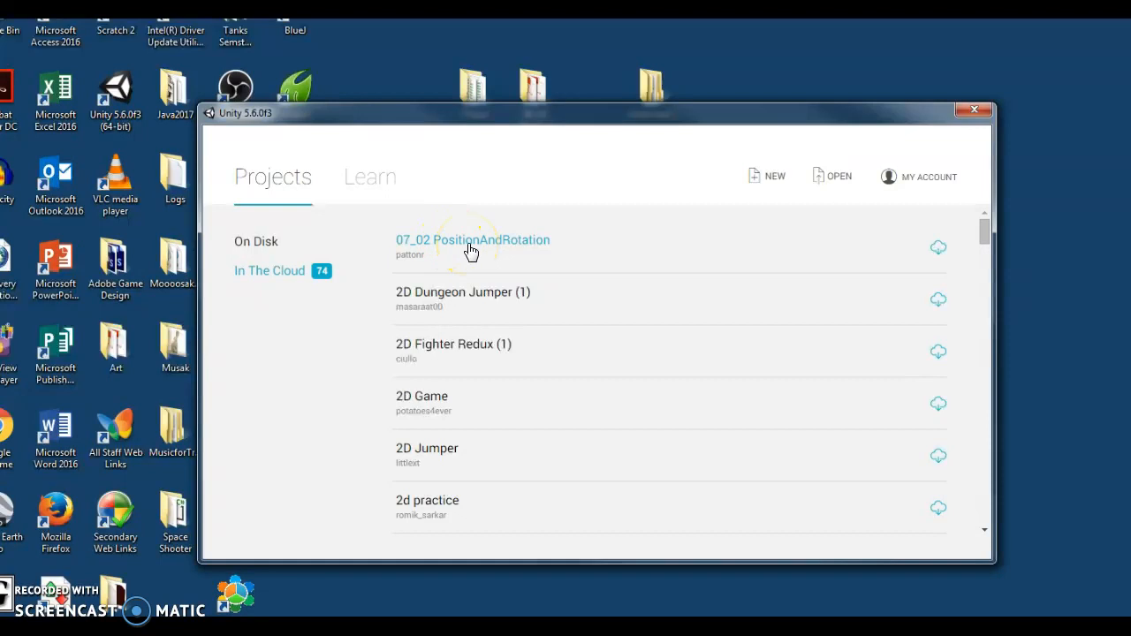
pyautogui.scroll(-10, 500, 295)
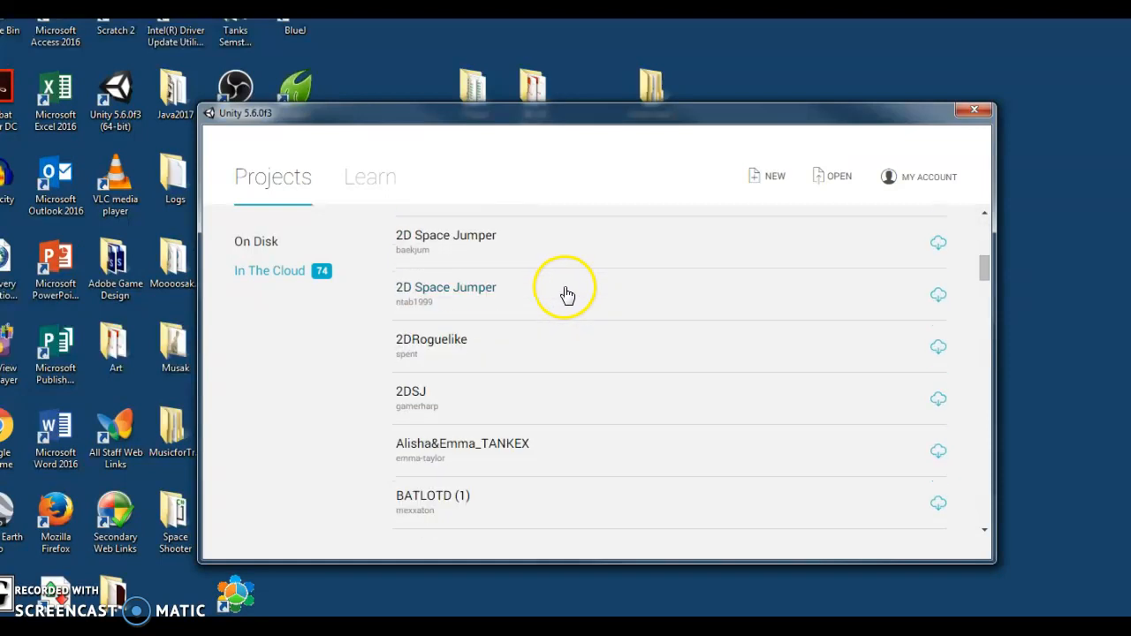
pyautogui.scroll(10, 567, 293)
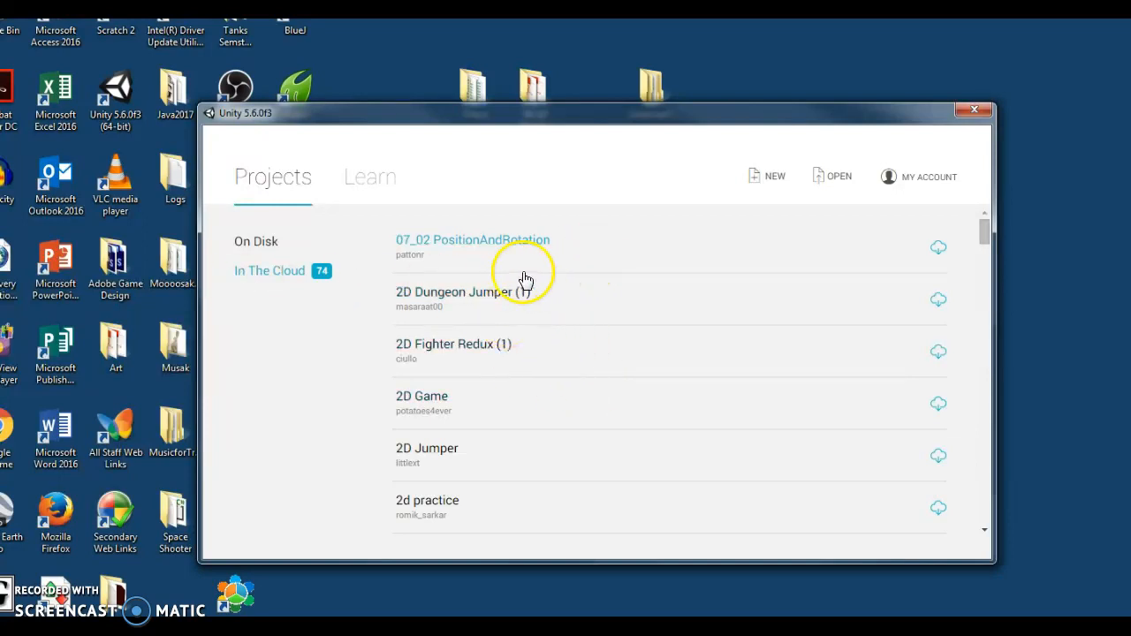
pyautogui.scroll(-3, 535, 288)
pyautogui.scroll(-20, 533, 288)
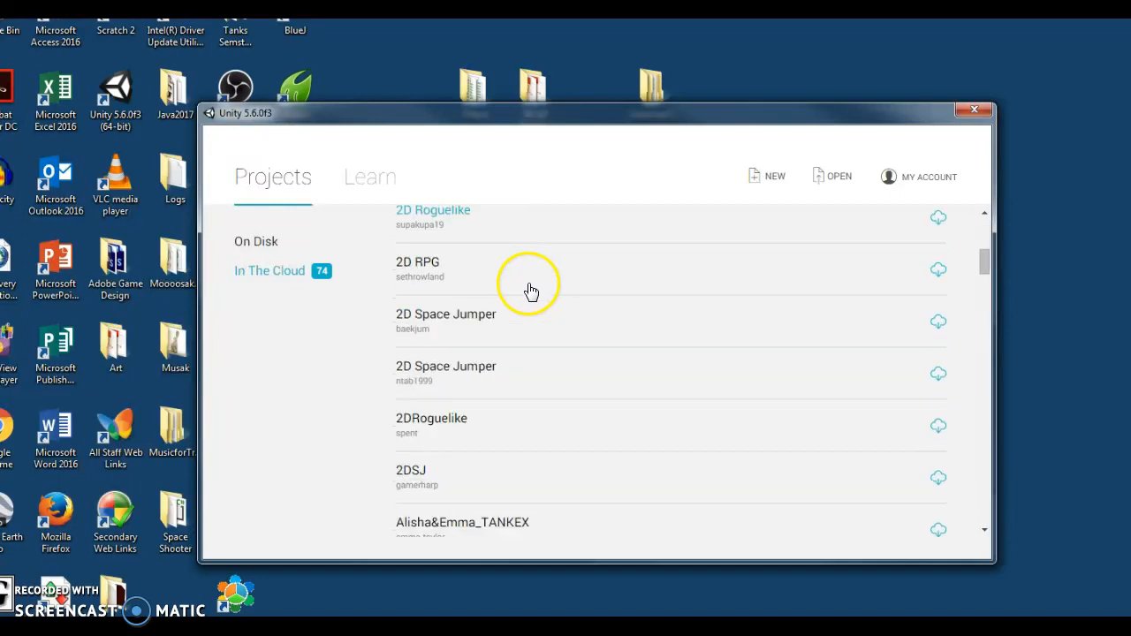
pyautogui.scroll(-20, 526, 301)
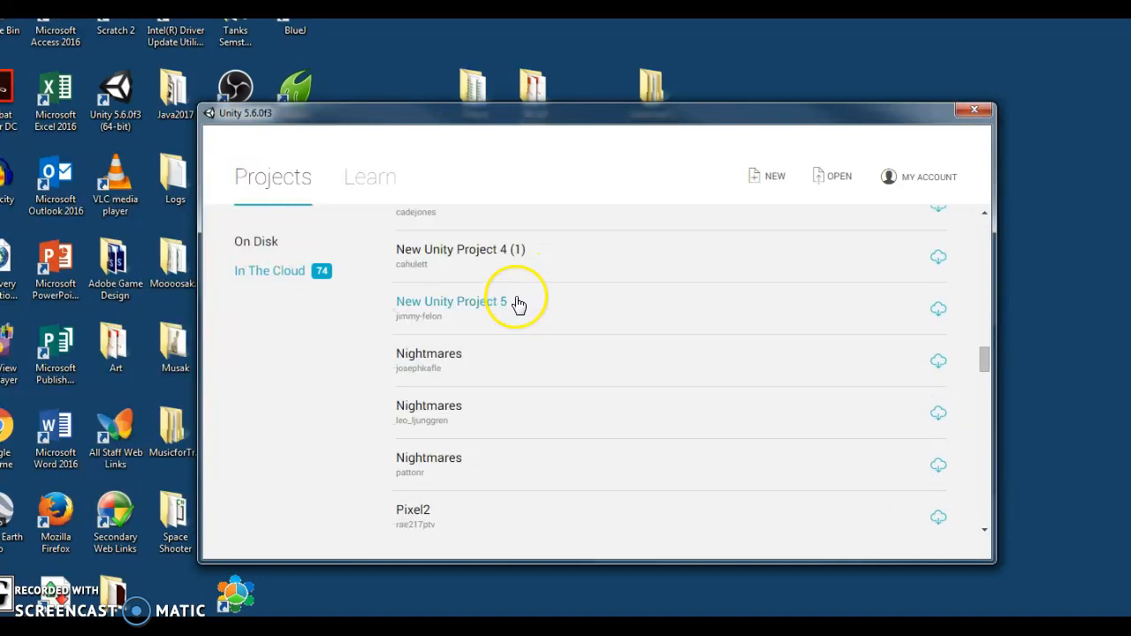
pyautogui.scroll(-10, 519, 303)
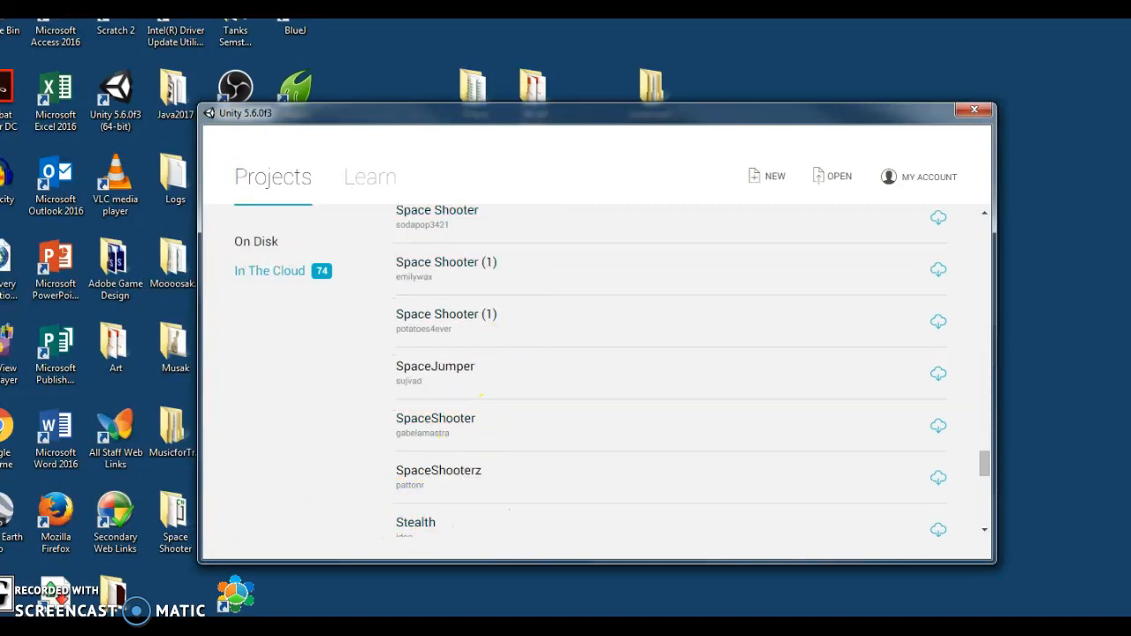
pyautogui.scroll(-5, 442, 517)
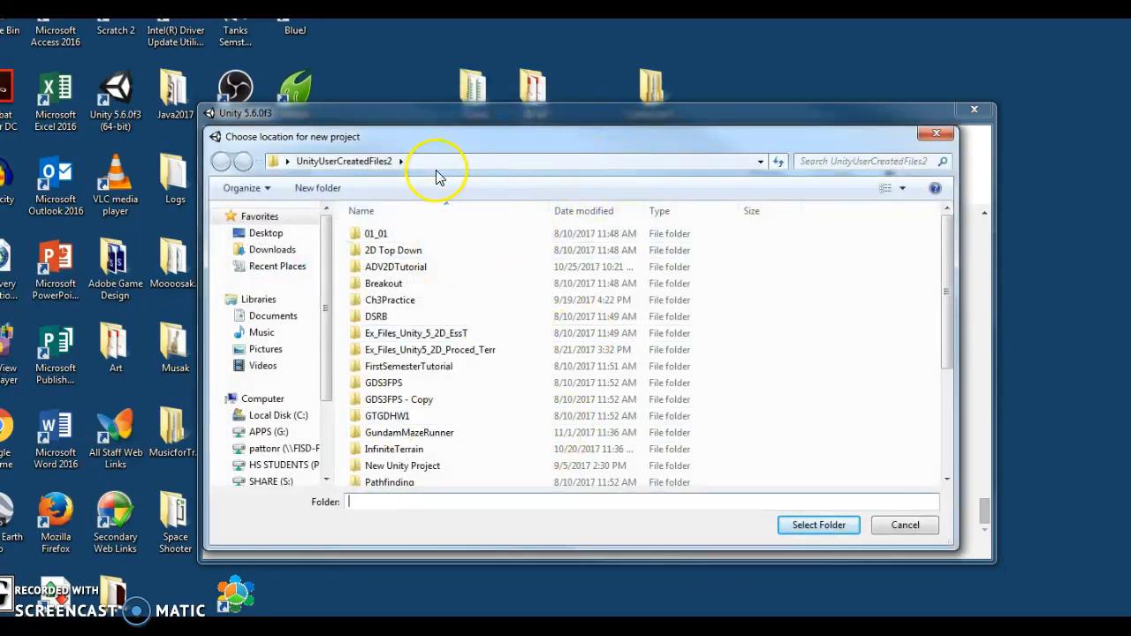
# Step: Create a TempHold folder on the Desktop and use it as the location for the downloaded project
pyautogui.click(269, 233)
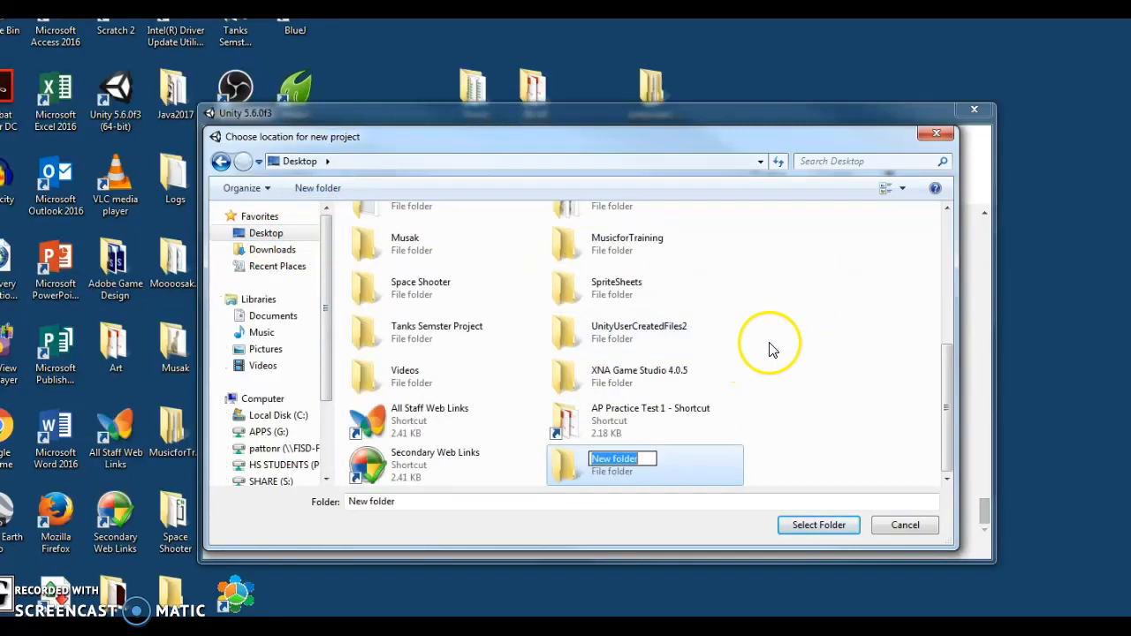
pyautogui.write('mpHold')
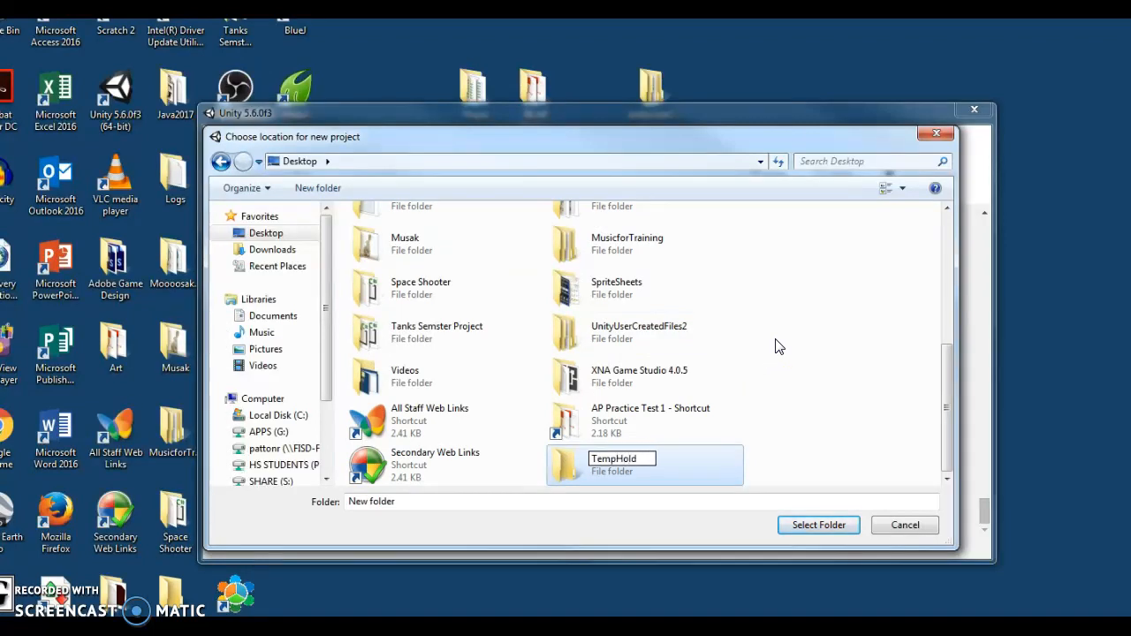
pyautogui.press('Return')
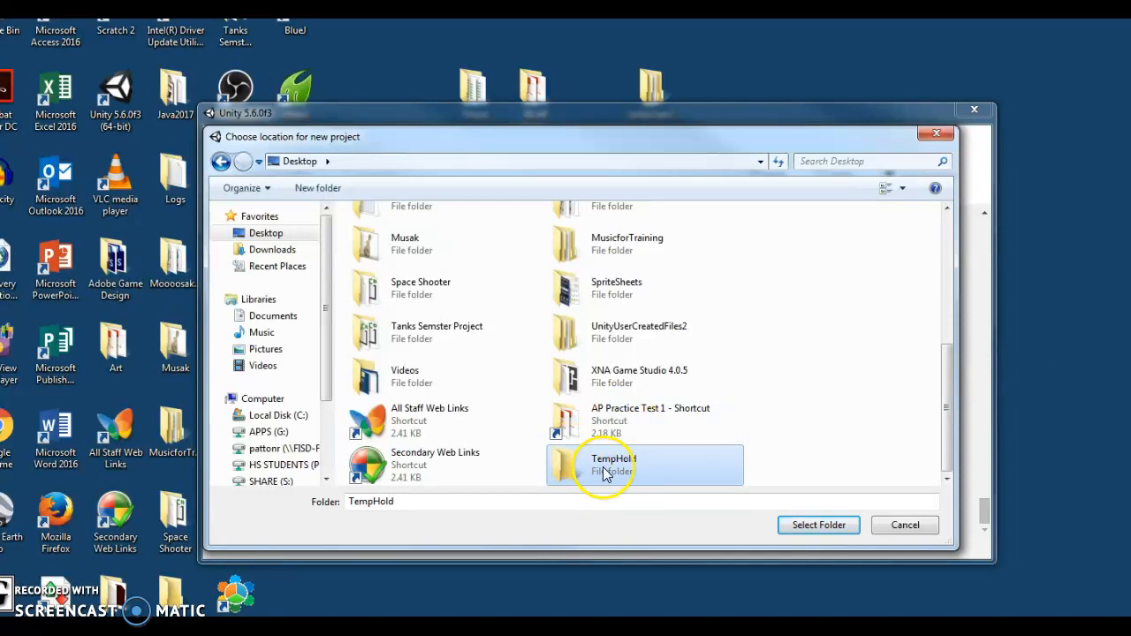
pyautogui.click(820, 526)
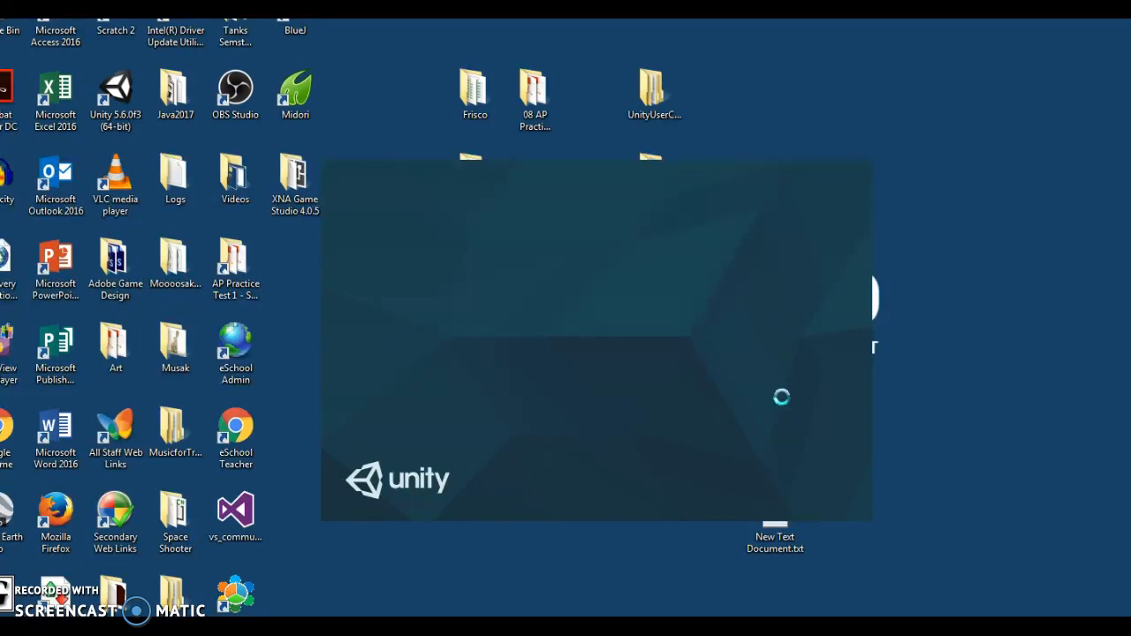
pyautogui.click(757, 398)
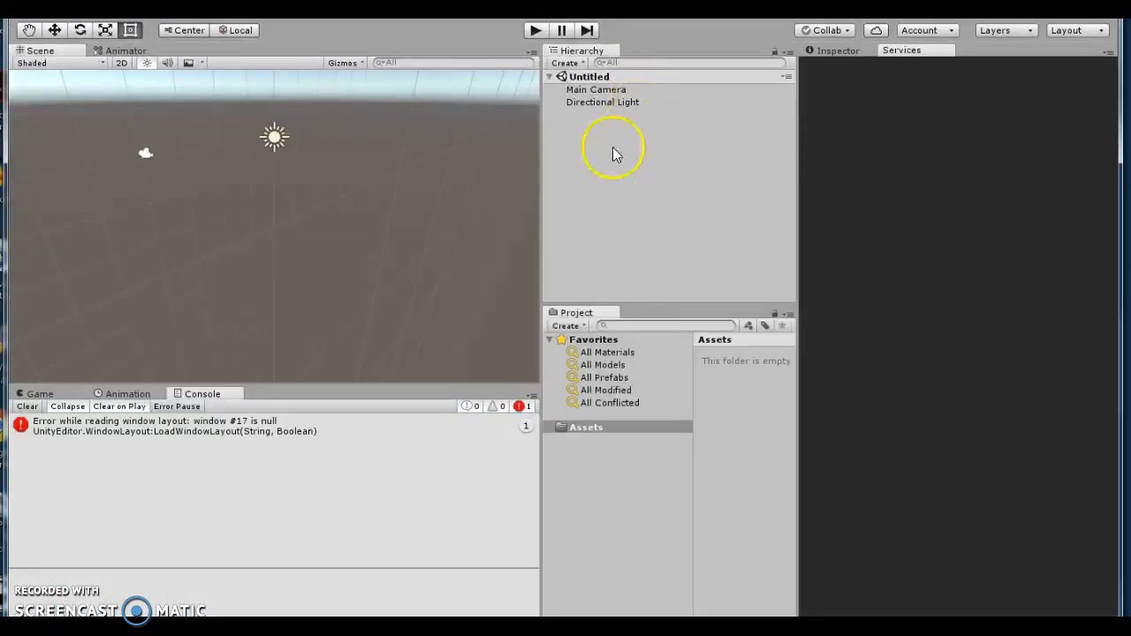
# Step: Open the CharacterSetup scene from the project's Assets/Scenes/Staging folder
pyautogui.moveTo(631, 3); pyautogui.dragTo(640, 68)
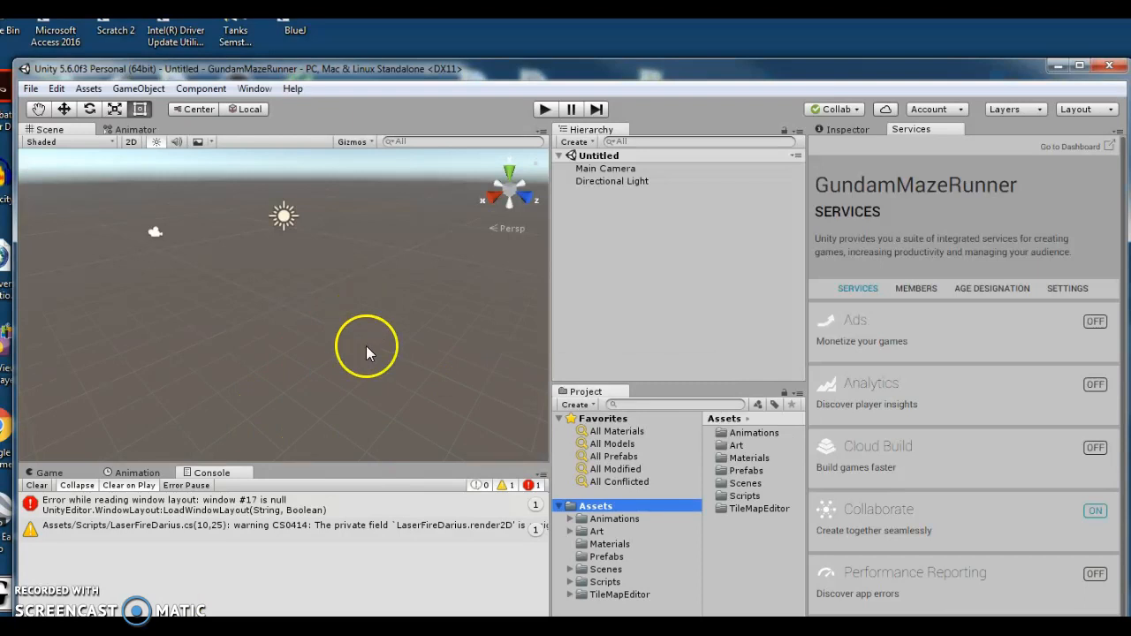
pyautogui.click(605, 570)
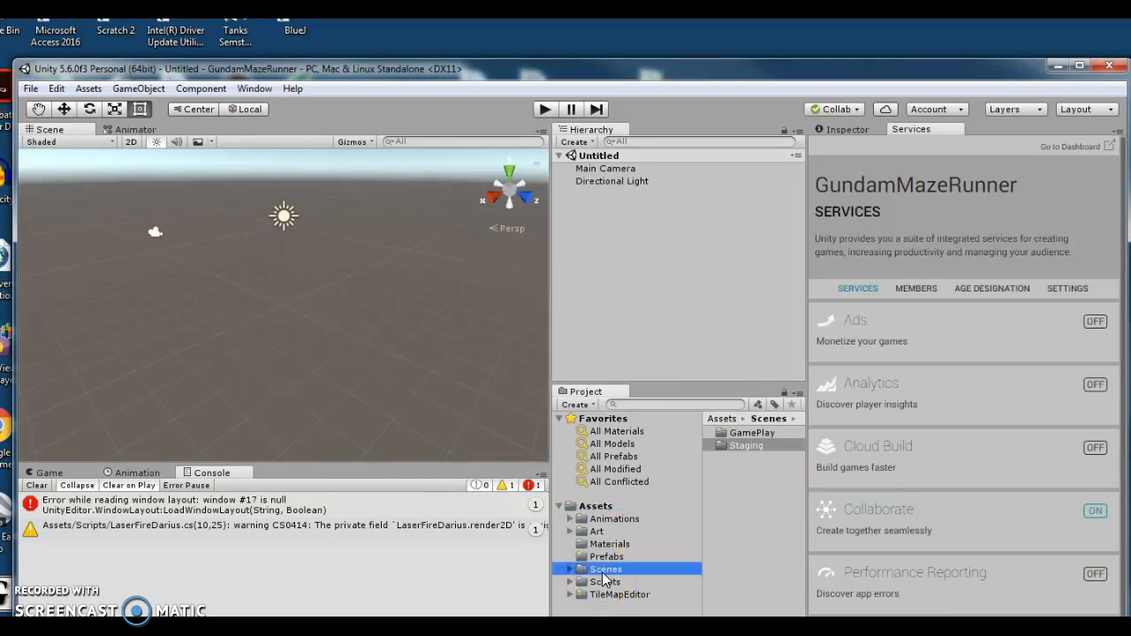
pyautogui.doubleClick(747, 446)
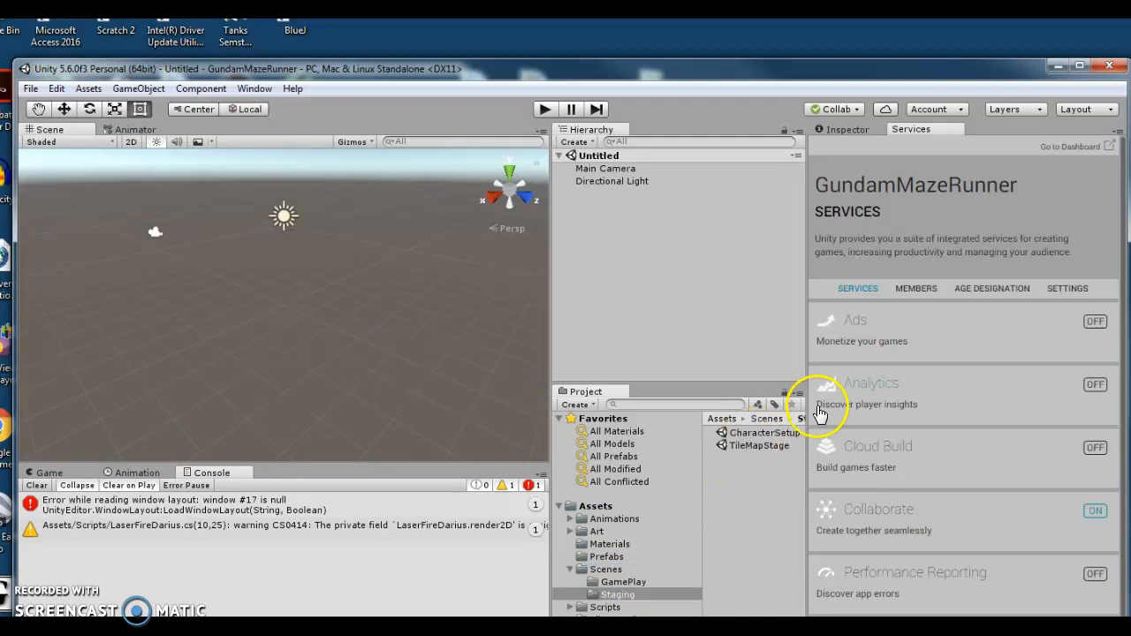
pyautogui.doubleClick(754, 433)
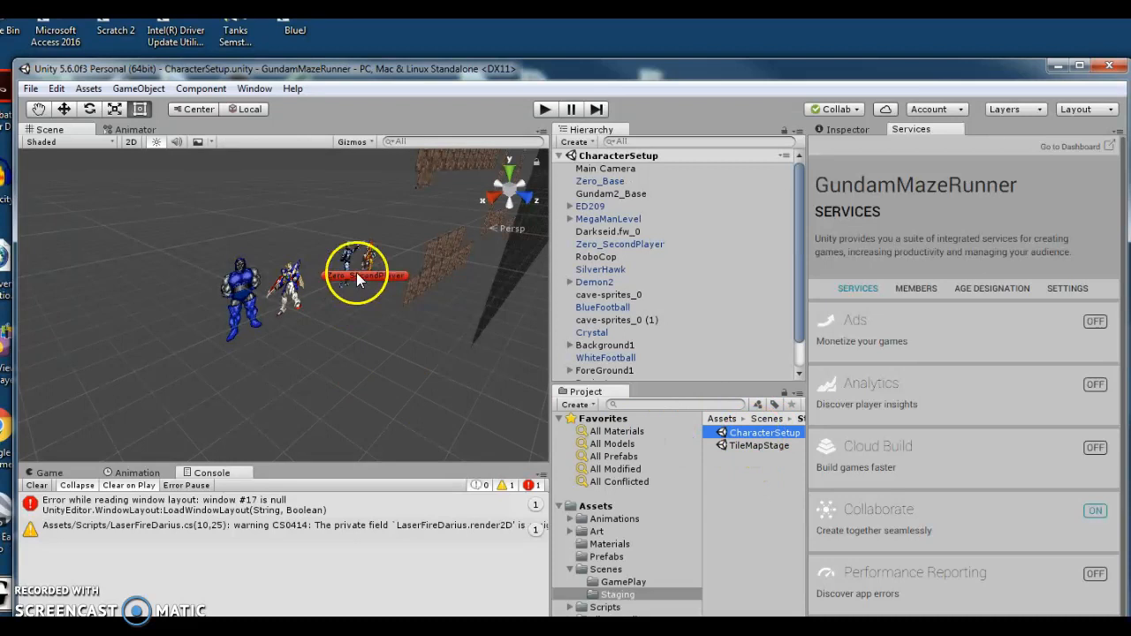
# Step: Inspect the downloaded level in the 2D scene view and check the project's Collab status
pyautogui.scroll(-10, 356, 272)
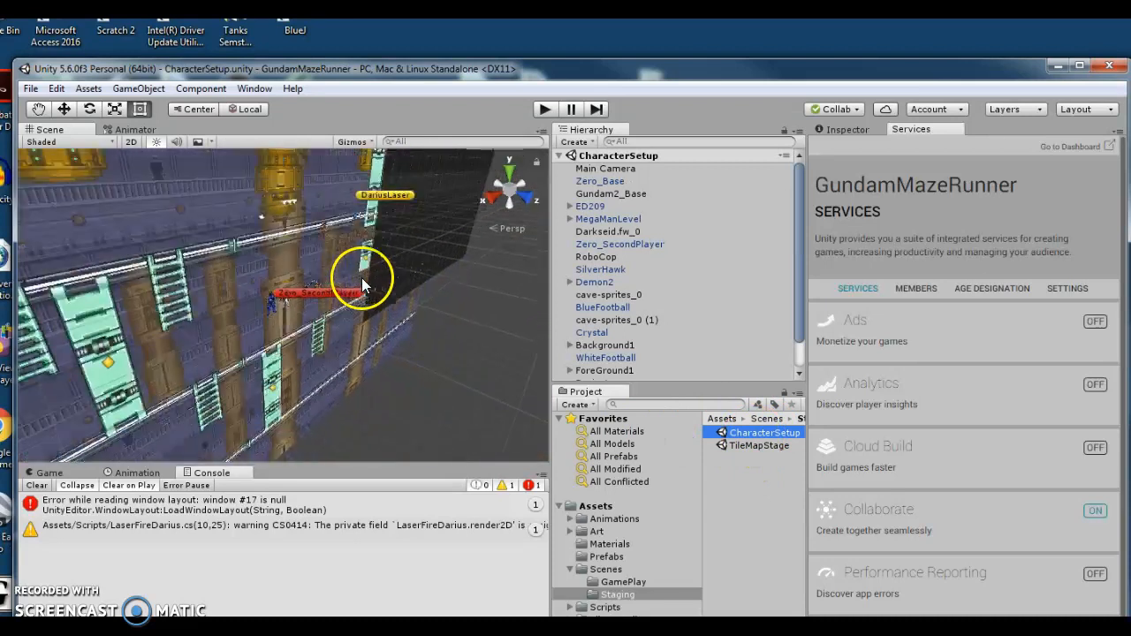
pyautogui.scroll(-10, 362, 278)
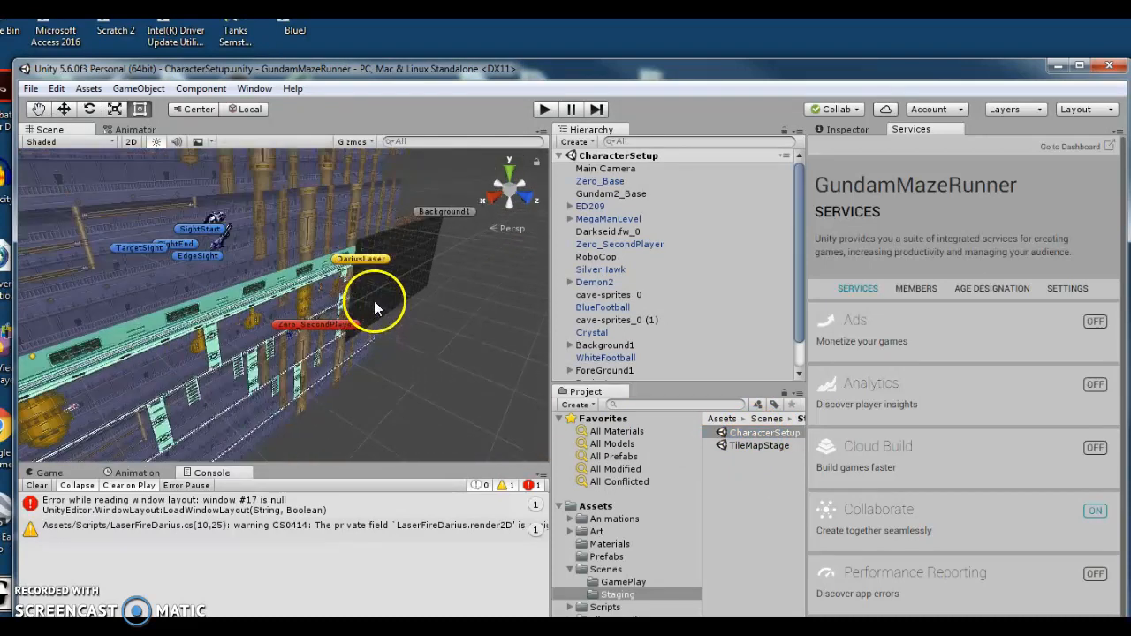
pyautogui.click(130, 142)
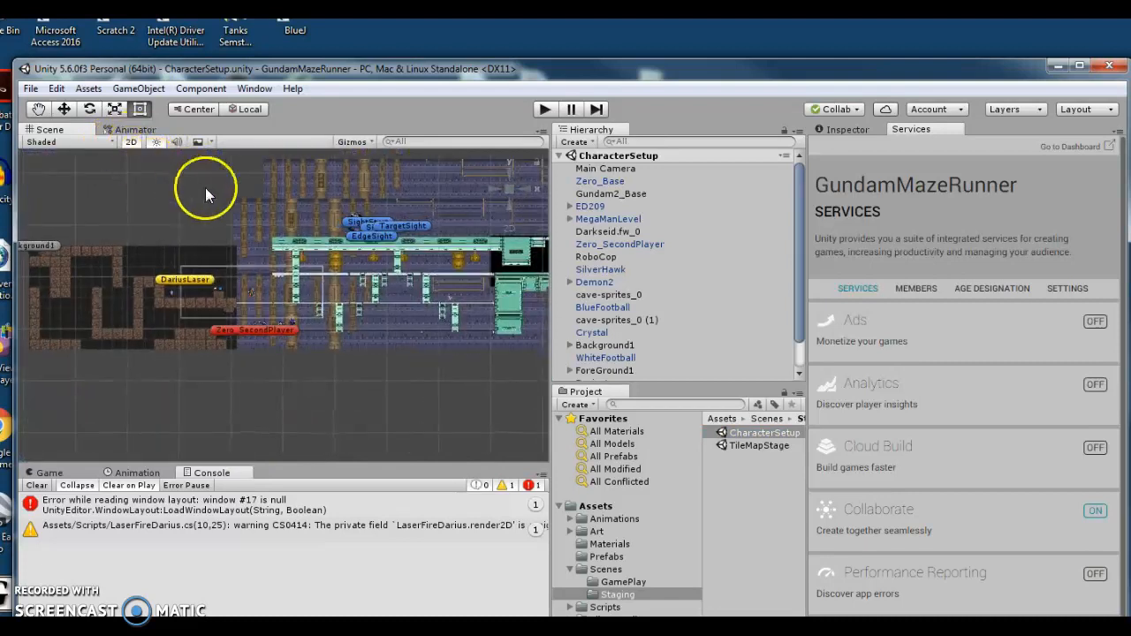
pyautogui.scroll(10, 299, 292)
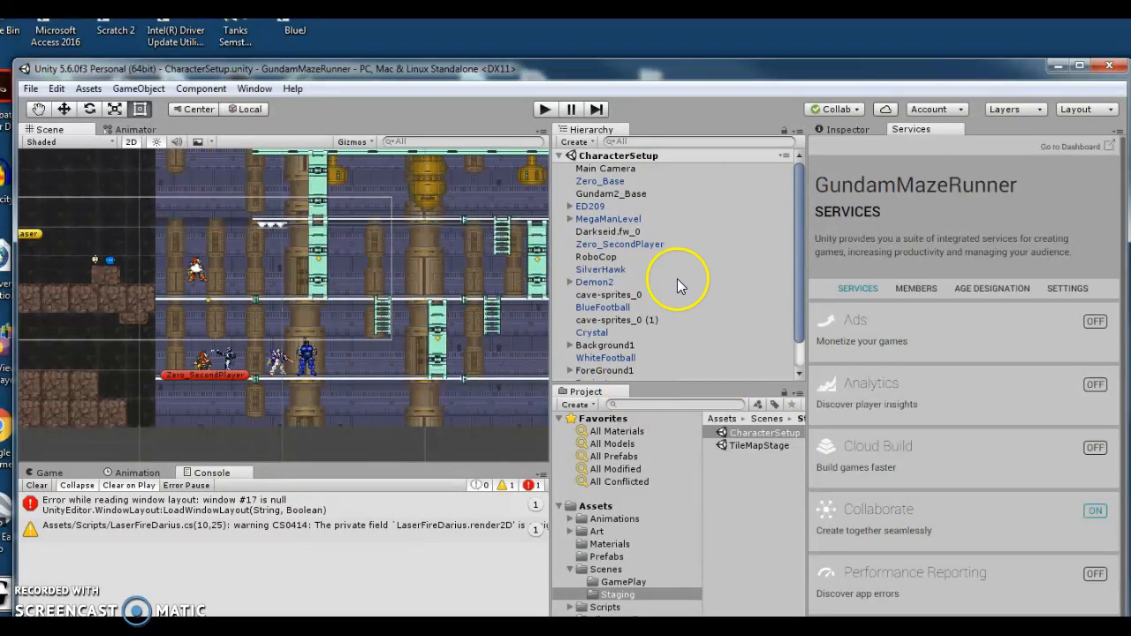
pyautogui.click(854, 113)
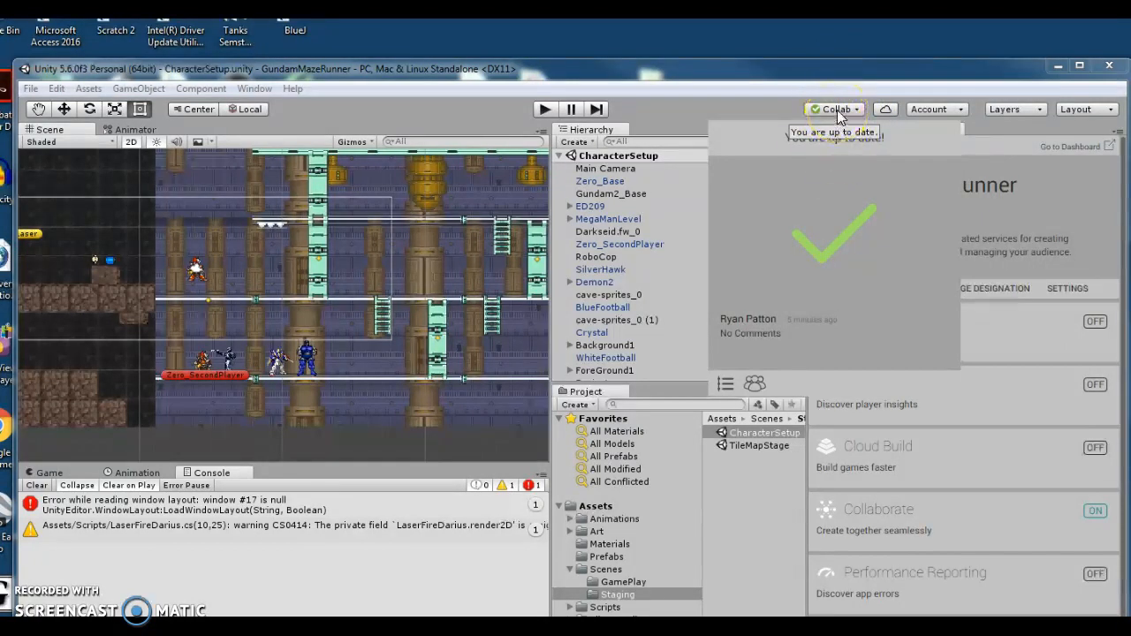
# Step: Duplicate the ED209 (1) object in the CharacterSetup scene hierarchy
pyautogui.click(736, 66)
pyautogui.click(839, 109)
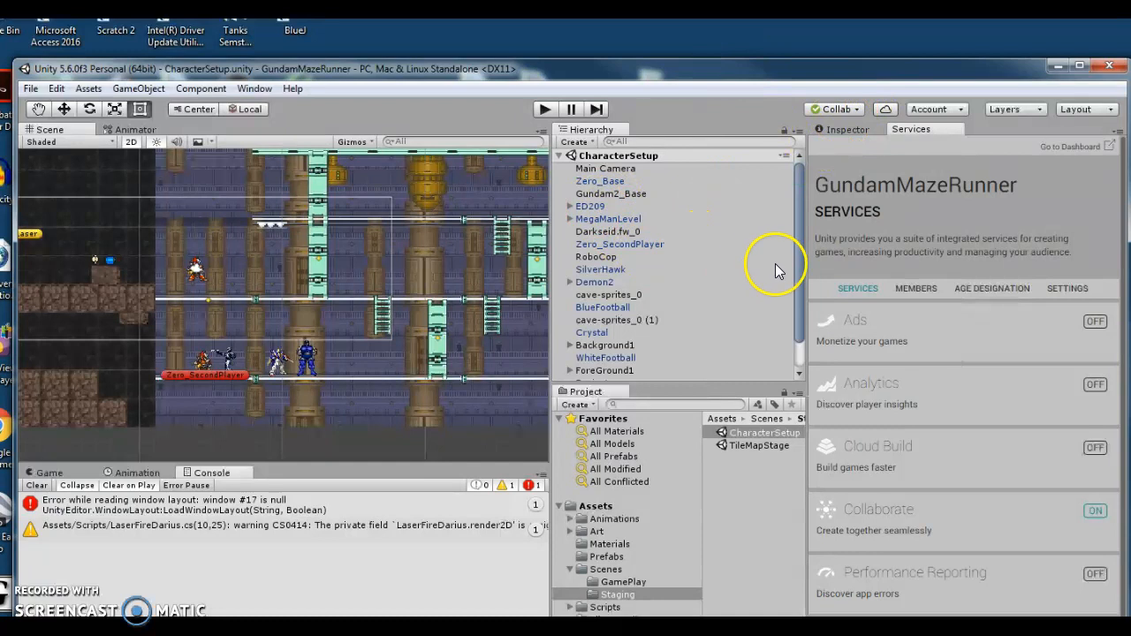
pyautogui.scroll(-2, 799, 264)
pyautogui.click(596, 377)
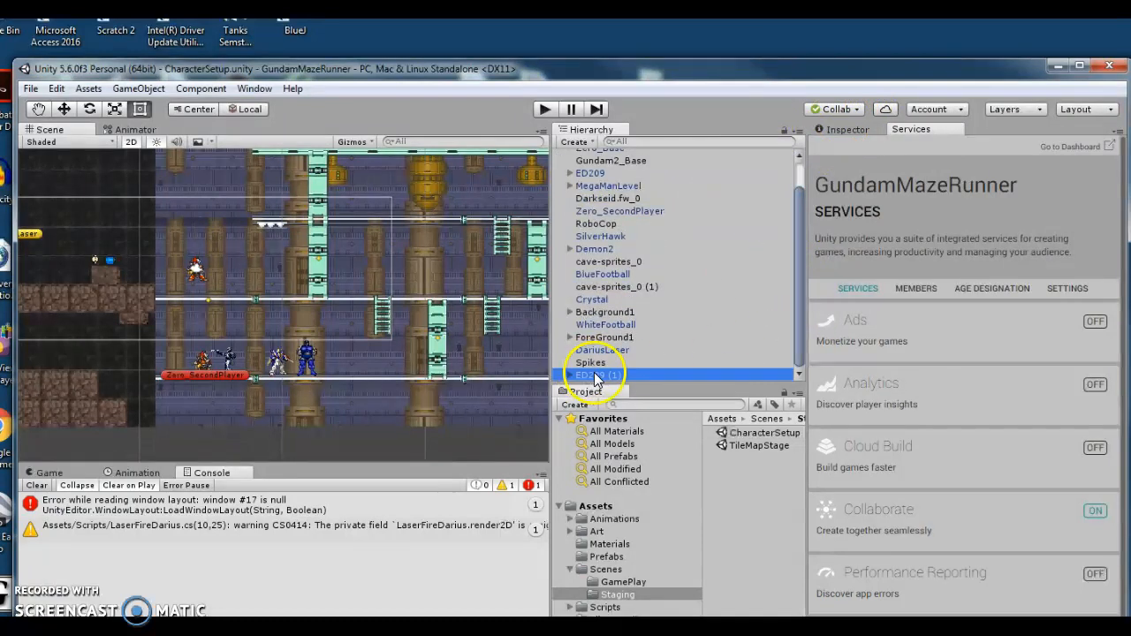
pyautogui.hotkey('ctrl', 'd')
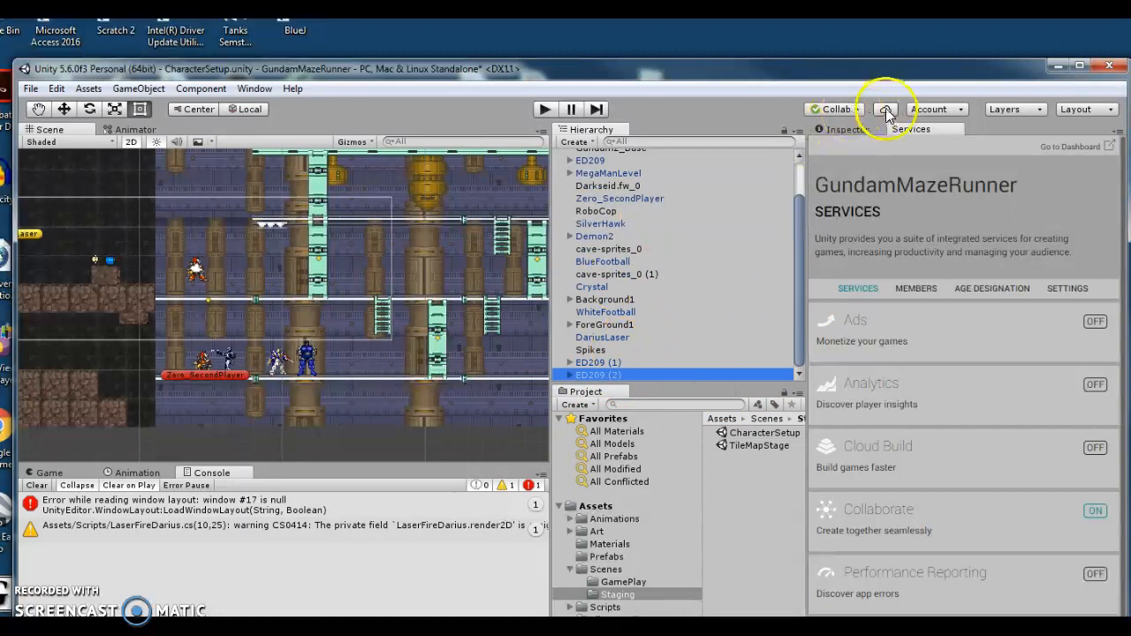
# Step: Save the scene and publish the CharacterSetup.unity change through Collab without a description
pyautogui.hotkey('ctrl', 's')
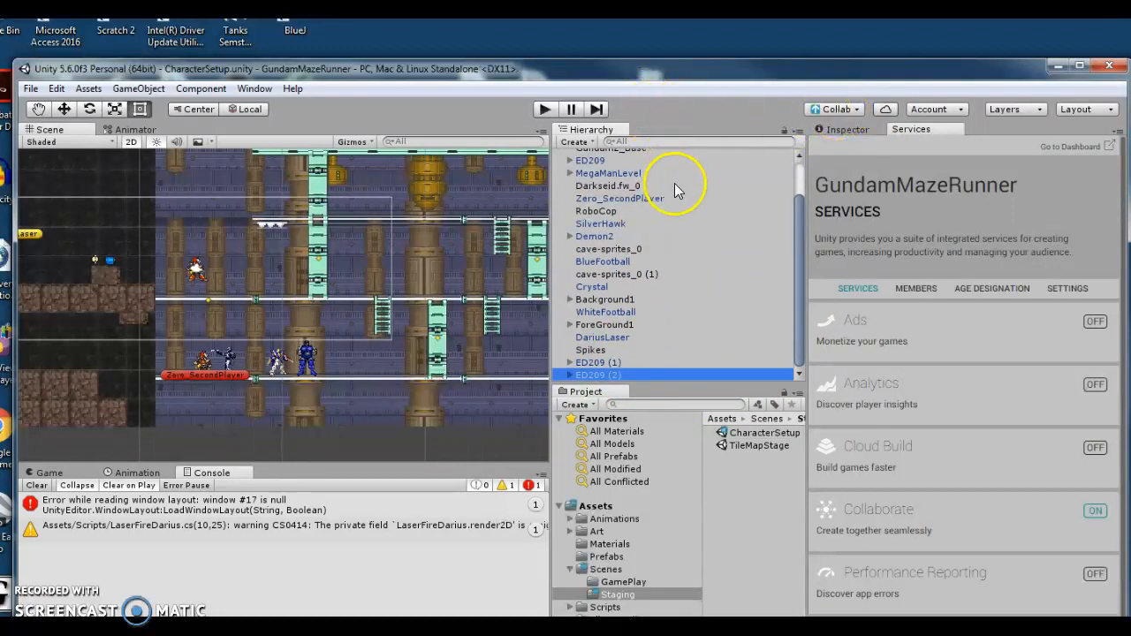
pyautogui.click(837, 111)
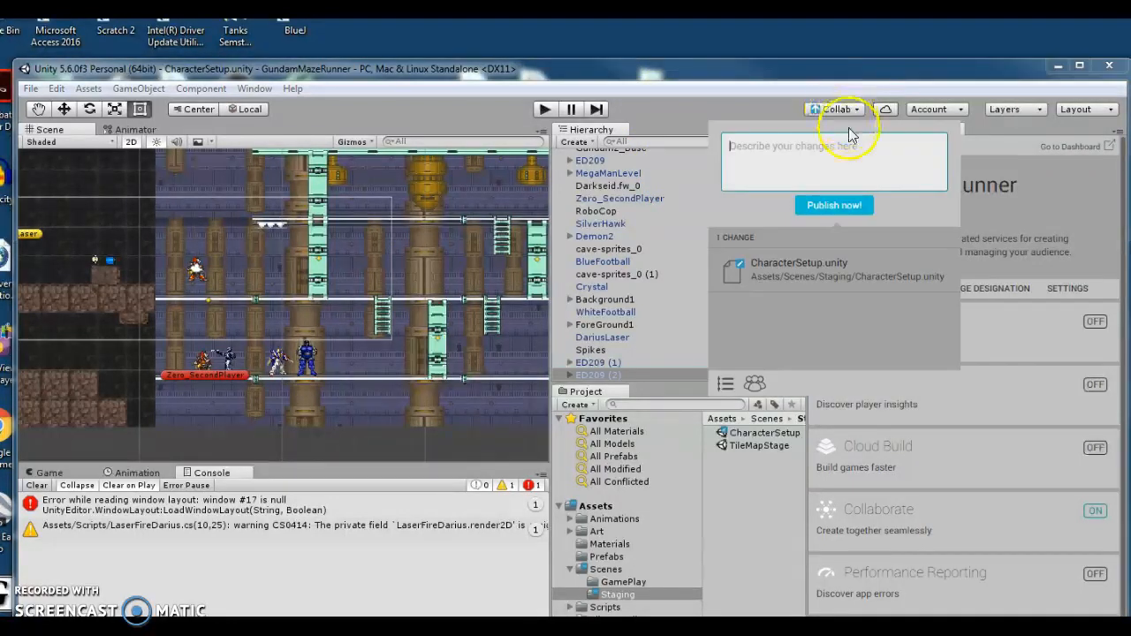
pyautogui.click(823, 208)
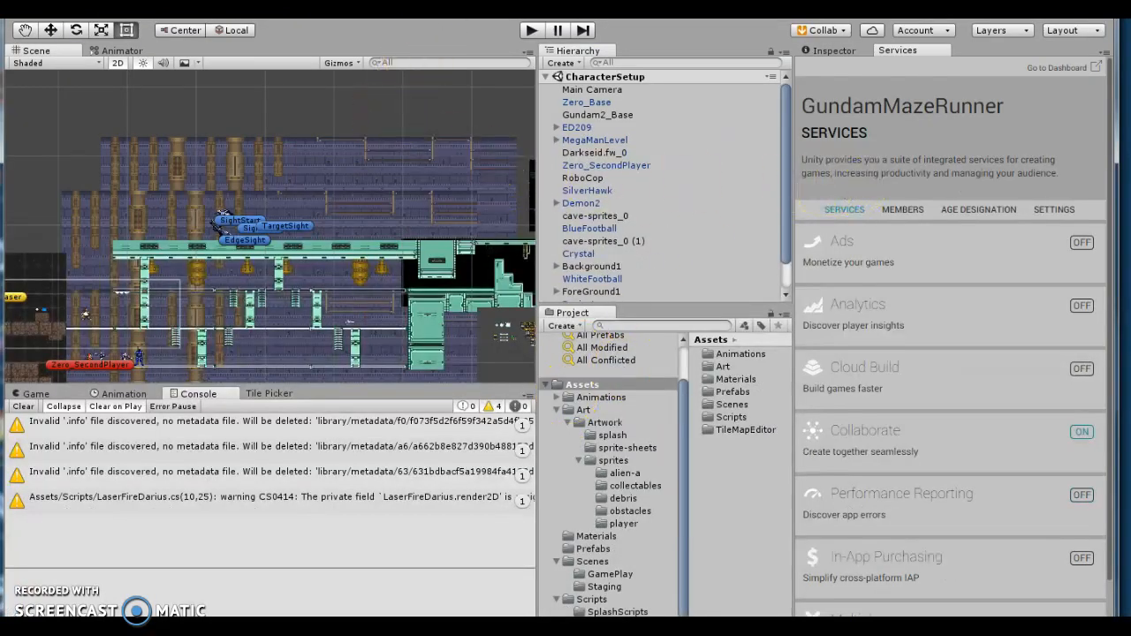
# Step: In the other open Unity copy of GundamMazeRunner, pull the available Collab revision and reload the CharacterSetup scene to check its object list
pyautogui.moveTo(669, 0); pyautogui.dragTo(669, 21)
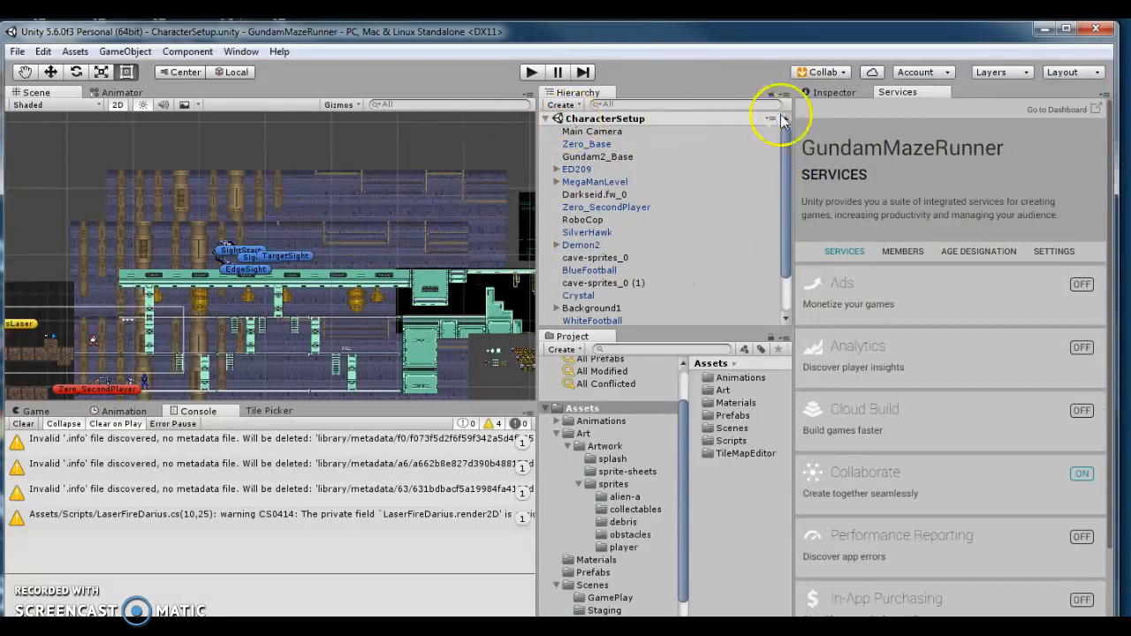
pyautogui.click(823, 73)
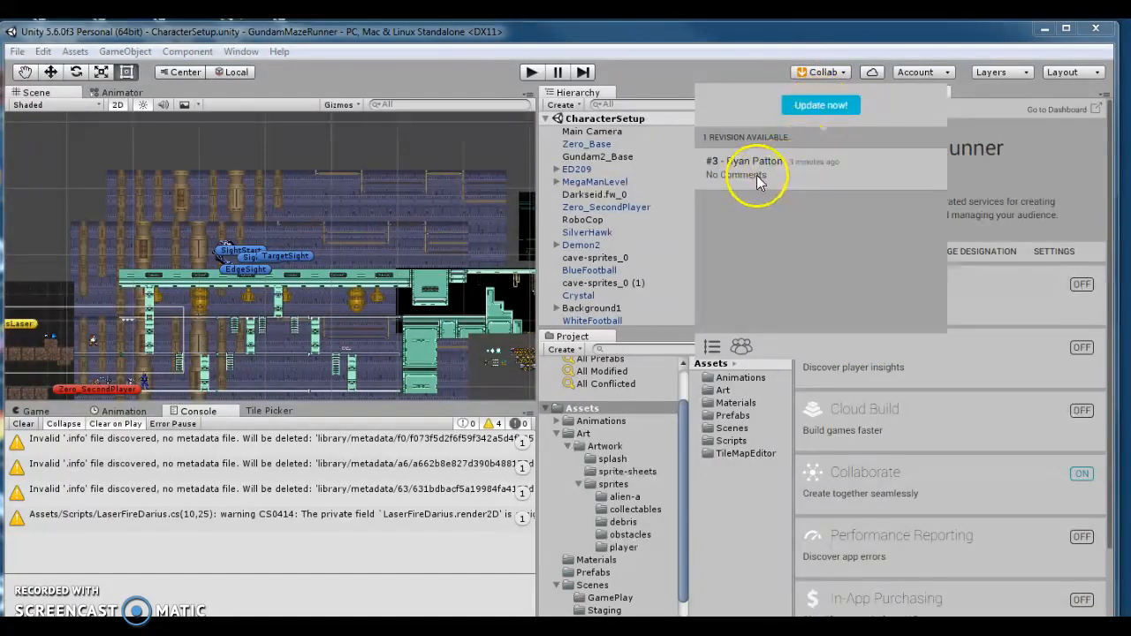
pyautogui.click(821, 111)
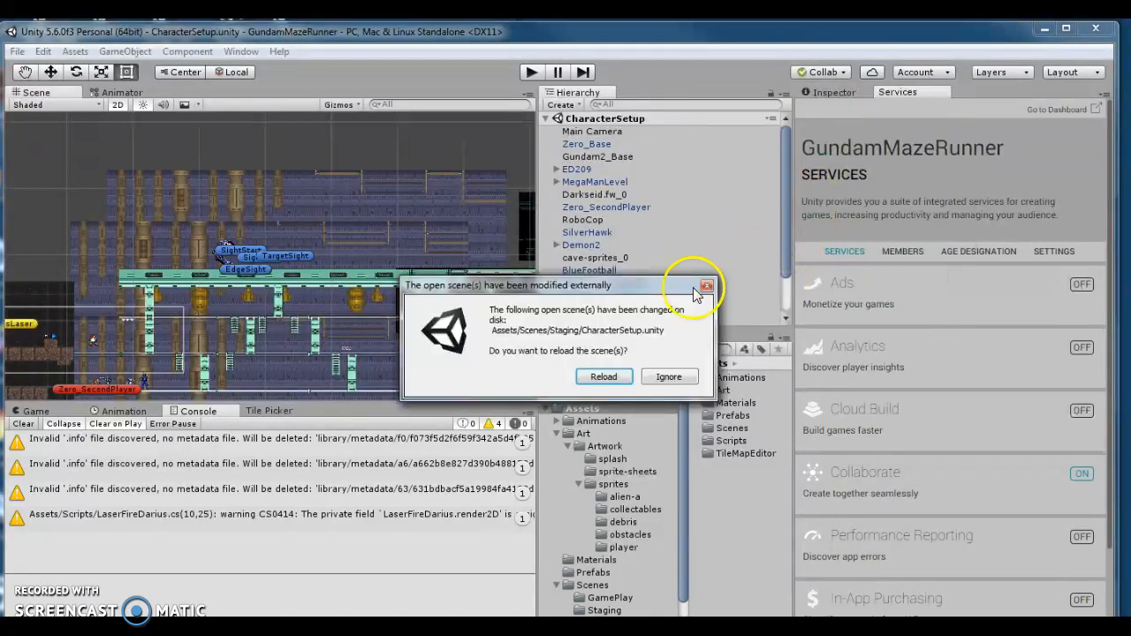
pyautogui.click(617, 378)
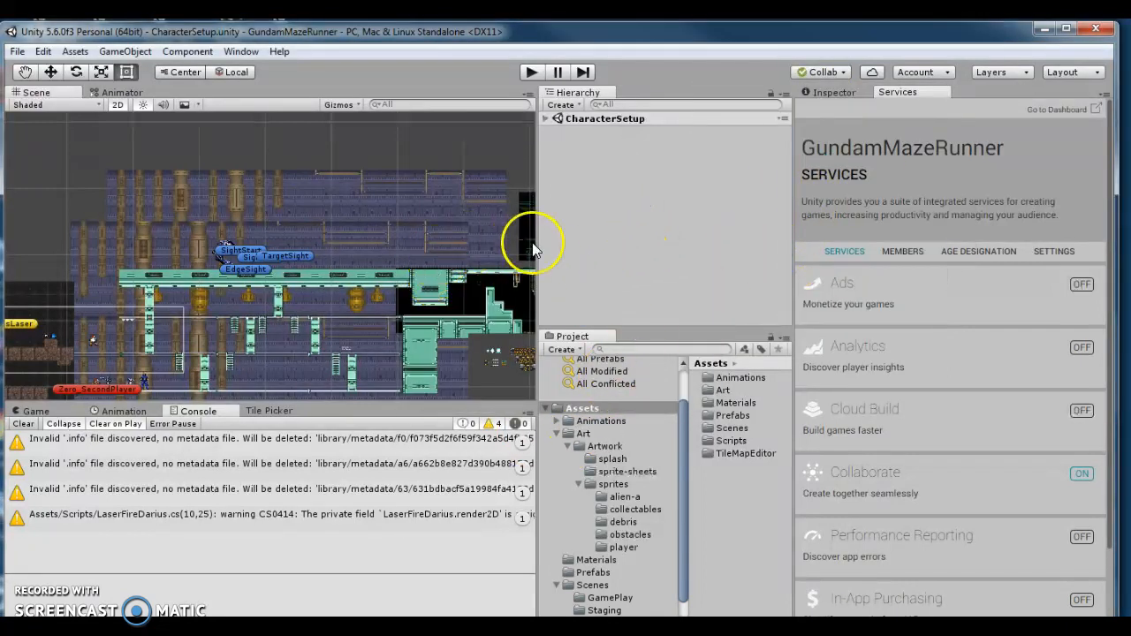
pyautogui.click(546, 119)
pyautogui.scroll(-5, 610, 203)
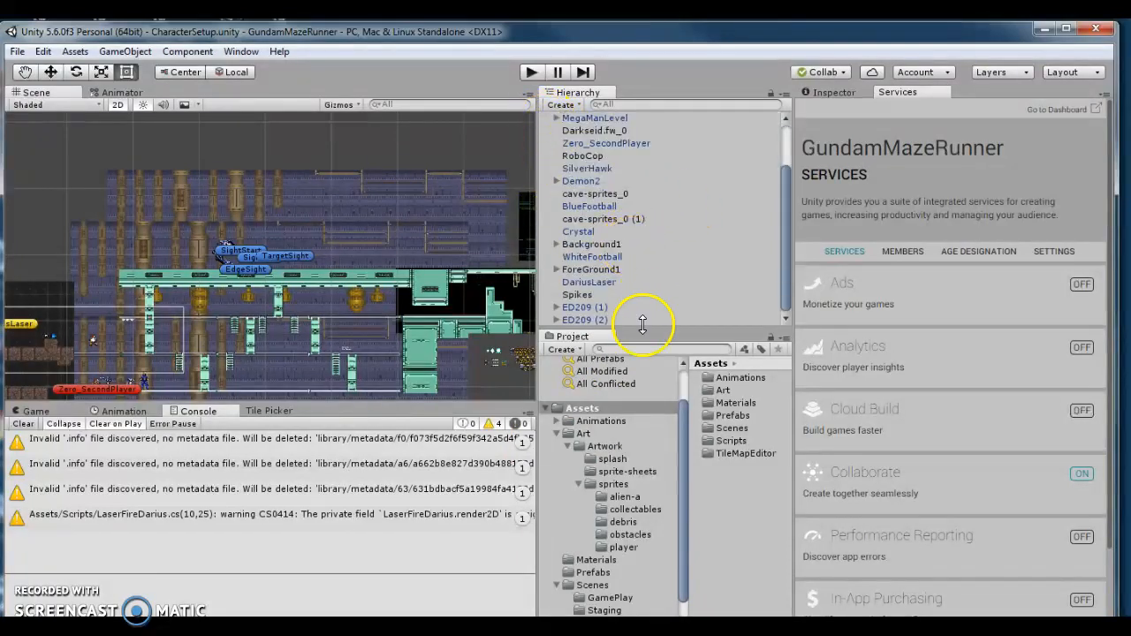
# Step: Delete the ED209 (2) and ED209 (1) objects from the CharacterSetup hierarchy
pyautogui.click(580, 320)
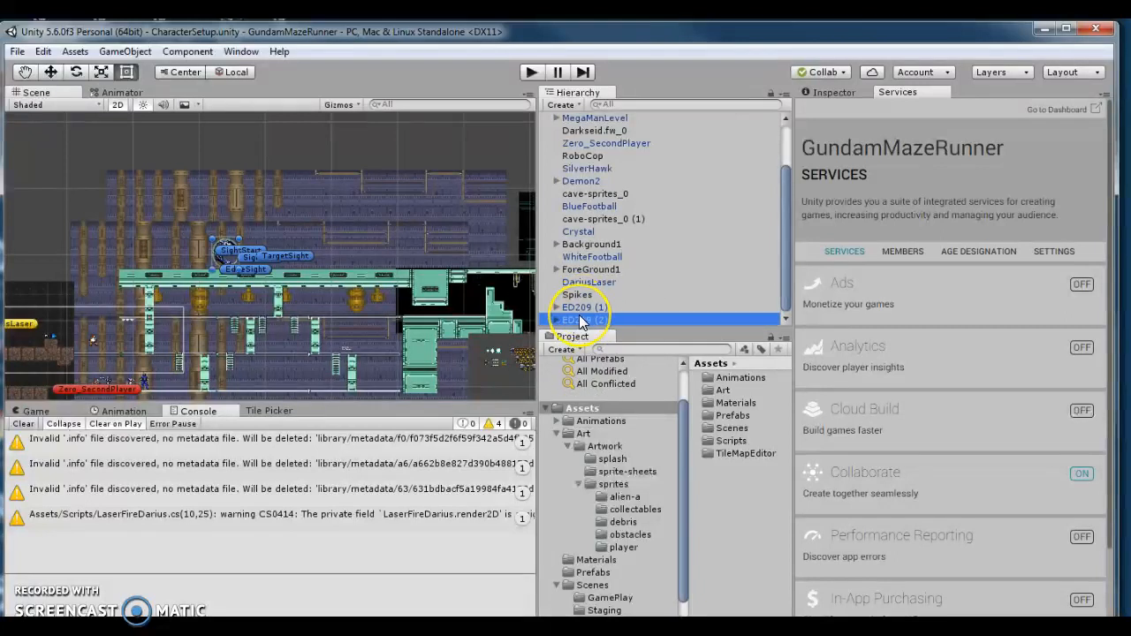
pyautogui.press('Delete')
pyautogui.click(580, 320)
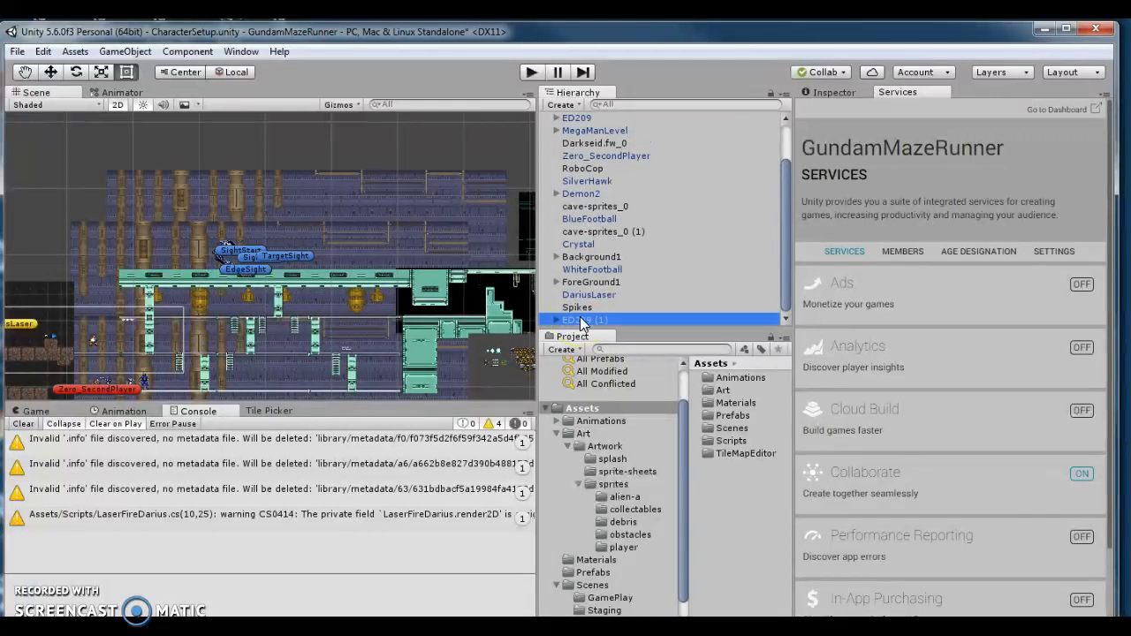
pyautogui.press('Delete')
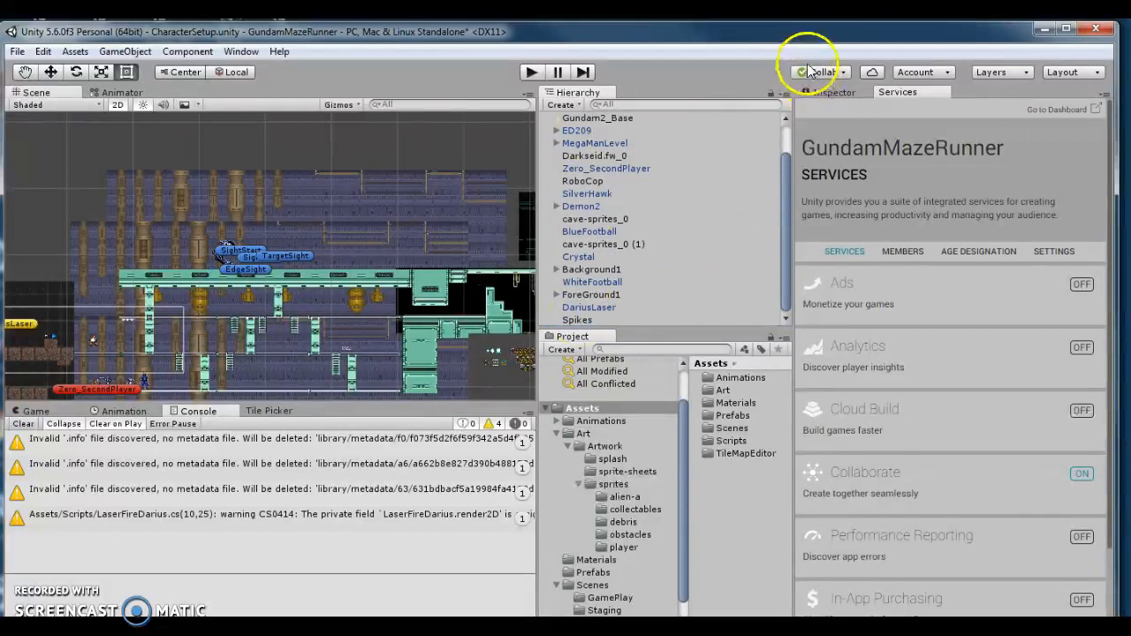
# Step: Close this Unity project without saving the scene changes
pyautogui.moveTo(816, 41); pyautogui.dragTo(805, 60)
pyautogui.click(1085, 46)
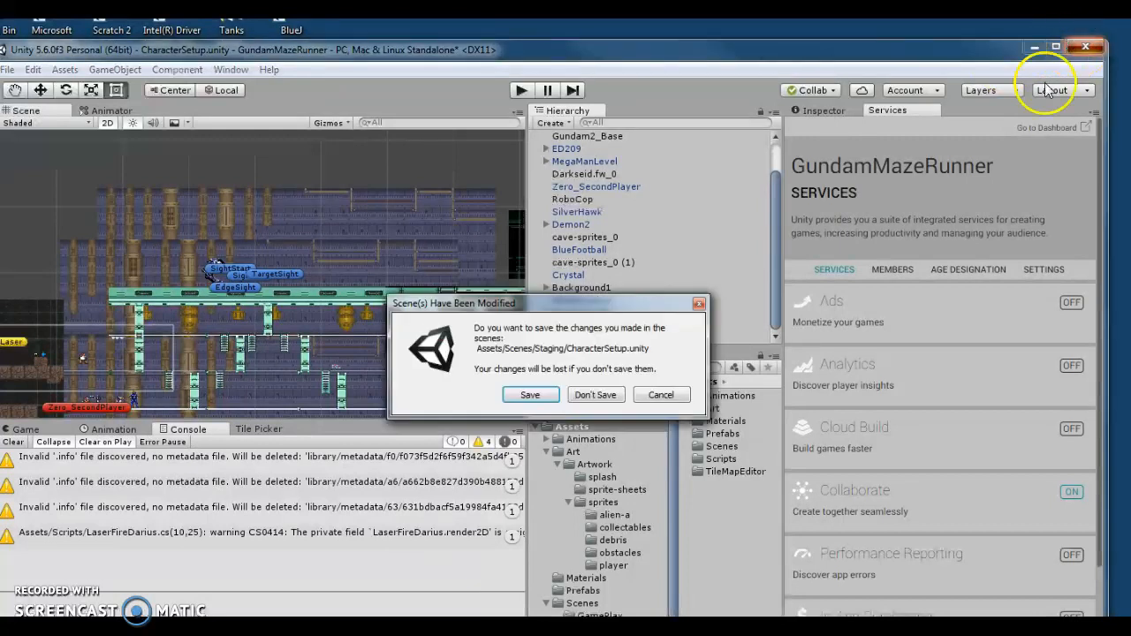
pyautogui.click(596, 395)
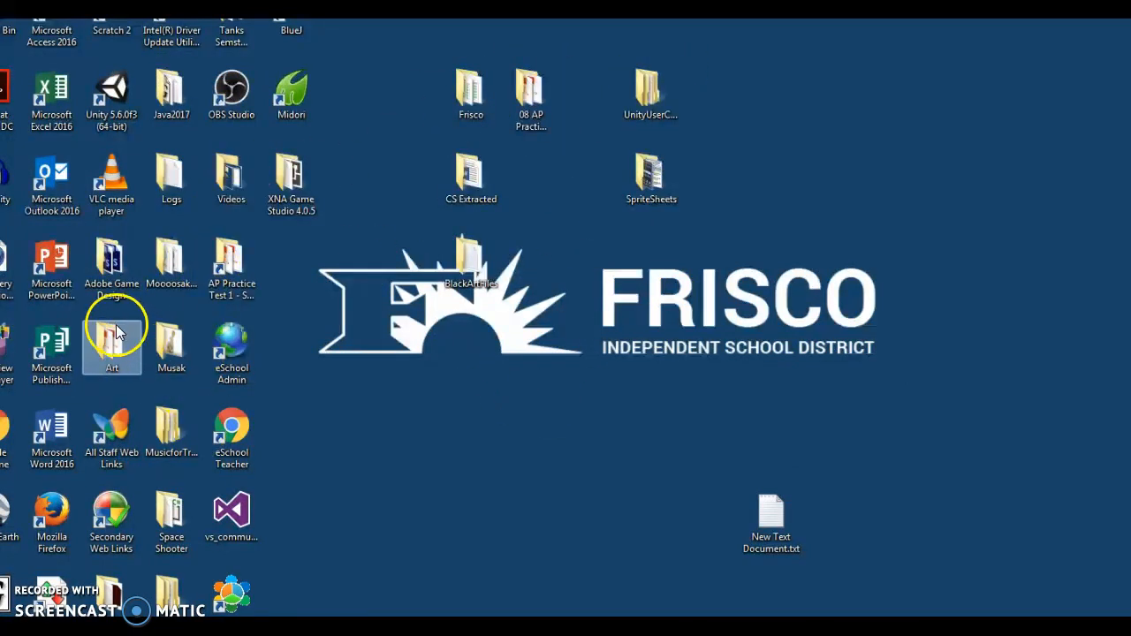
# Step: Move the TempHold folder to a clear spot on the desktop and compress its GundamMazeRunner folder into GundamMazeRunner.zip
pyautogui.moveTo(159, 594); pyautogui.dragTo(452, 433)
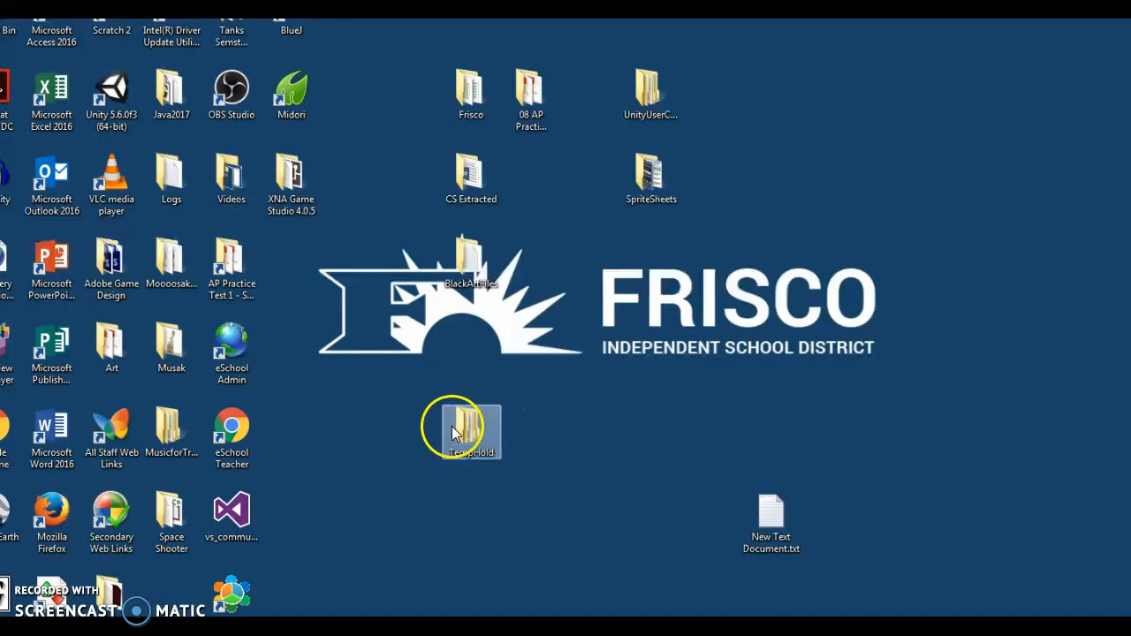
pyautogui.doubleClick(453, 433)
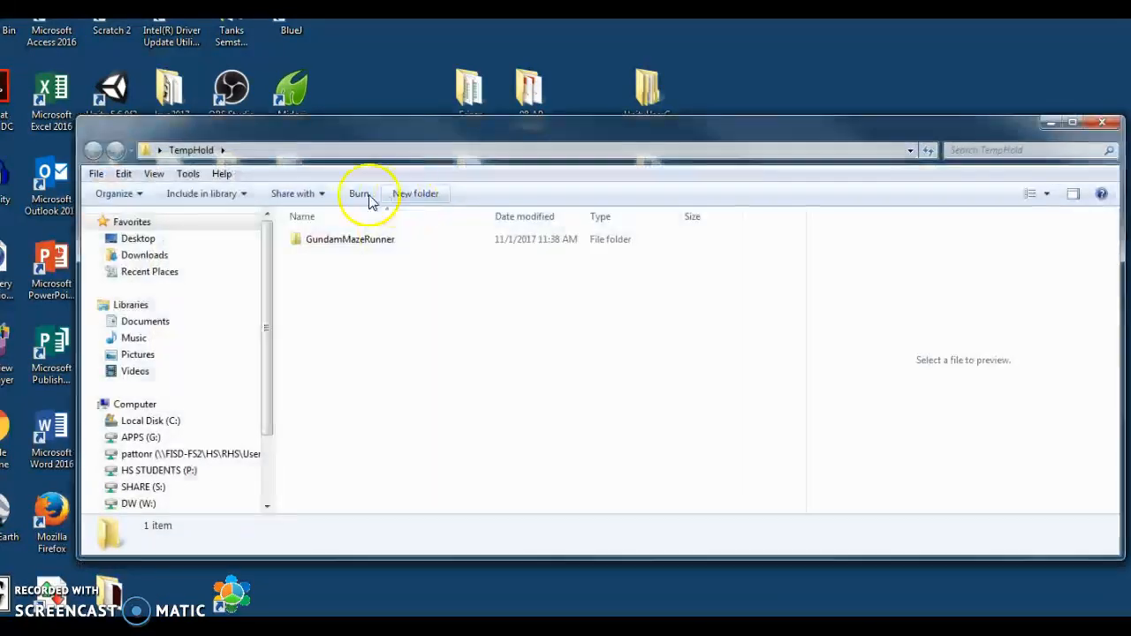
pyautogui.rightClick(352, 240)
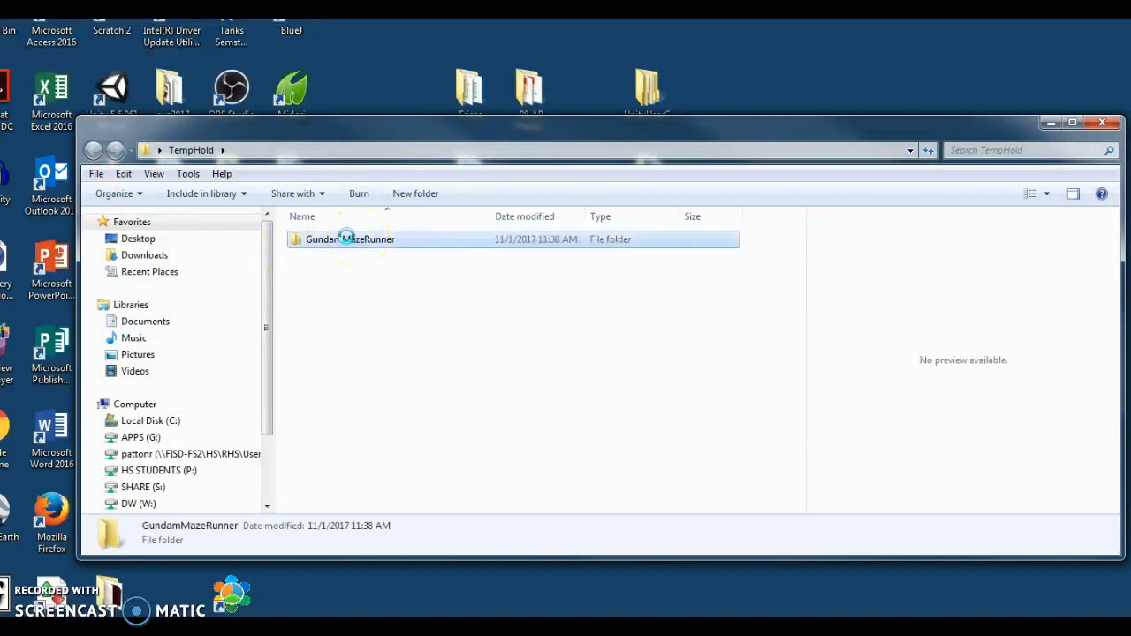
pyautogui.moveTo(412, 426)
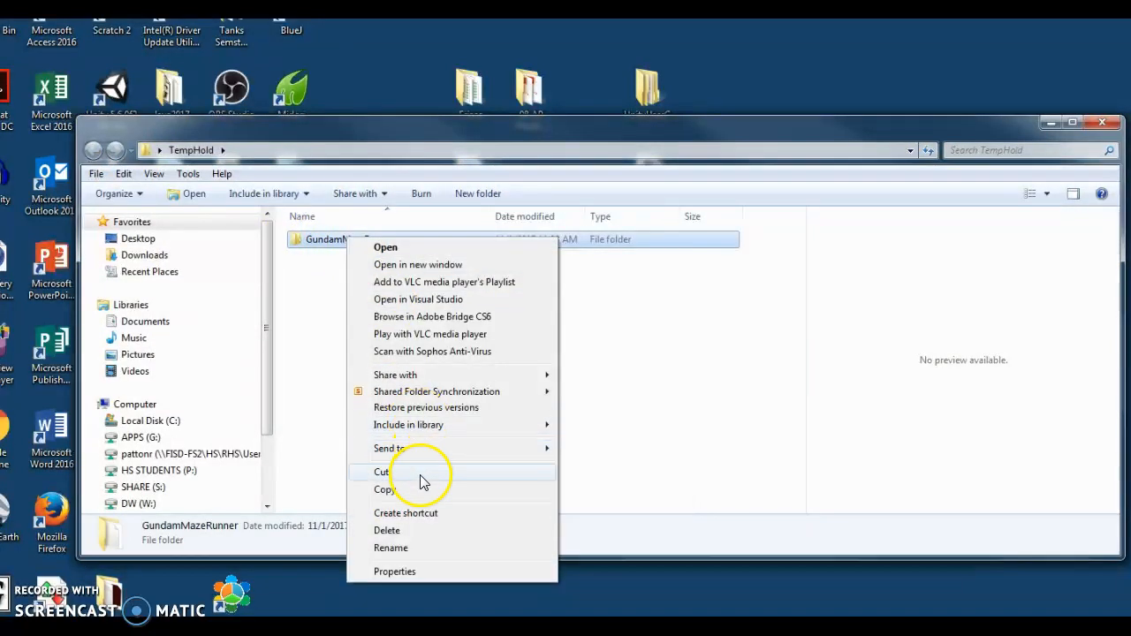
pyautogui.moveTo(435, 451)
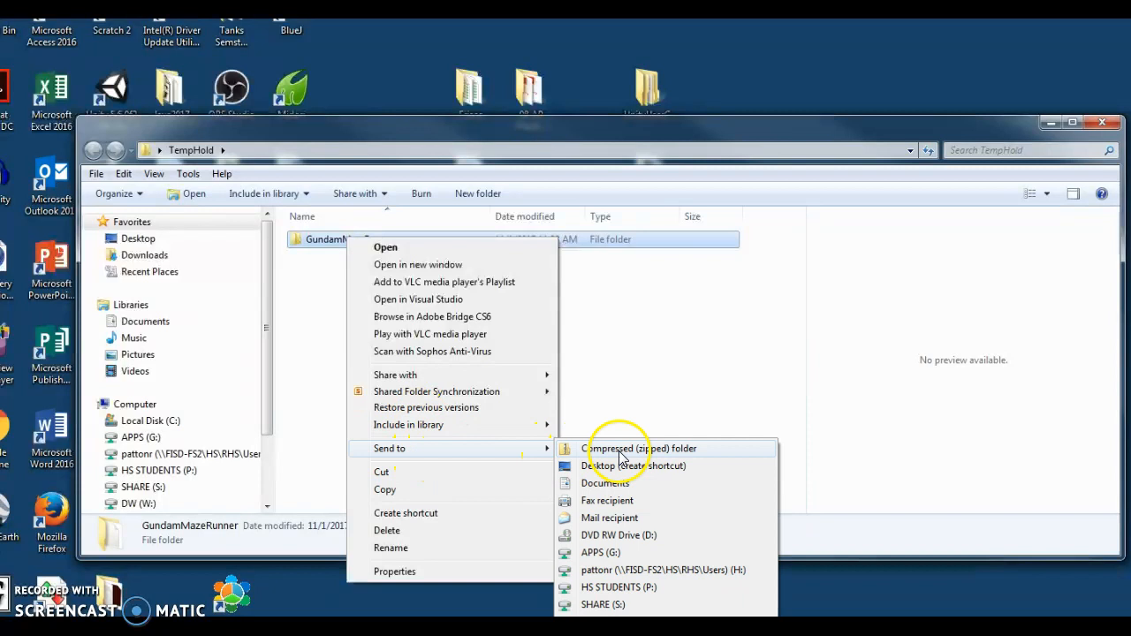
pyautogui.click(621, 451)
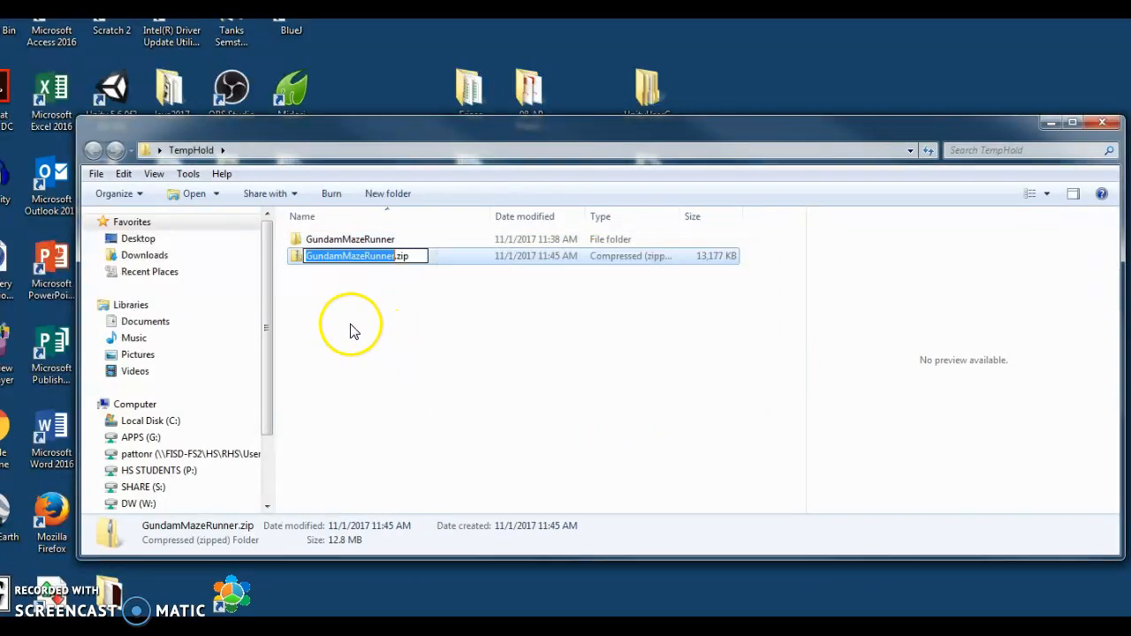
pyautogui.click(348, 319)
pyautogui.click(342, 263)
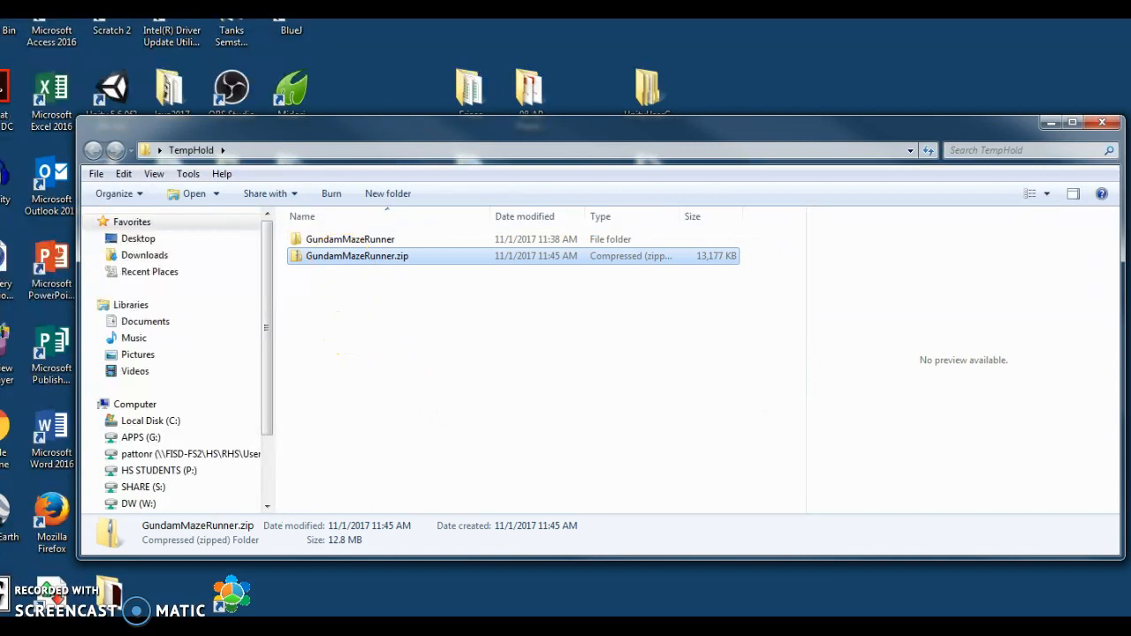
# Step: Switch to Google Drive in the browser and go to My Drive
pyautogui.click(996, 325)
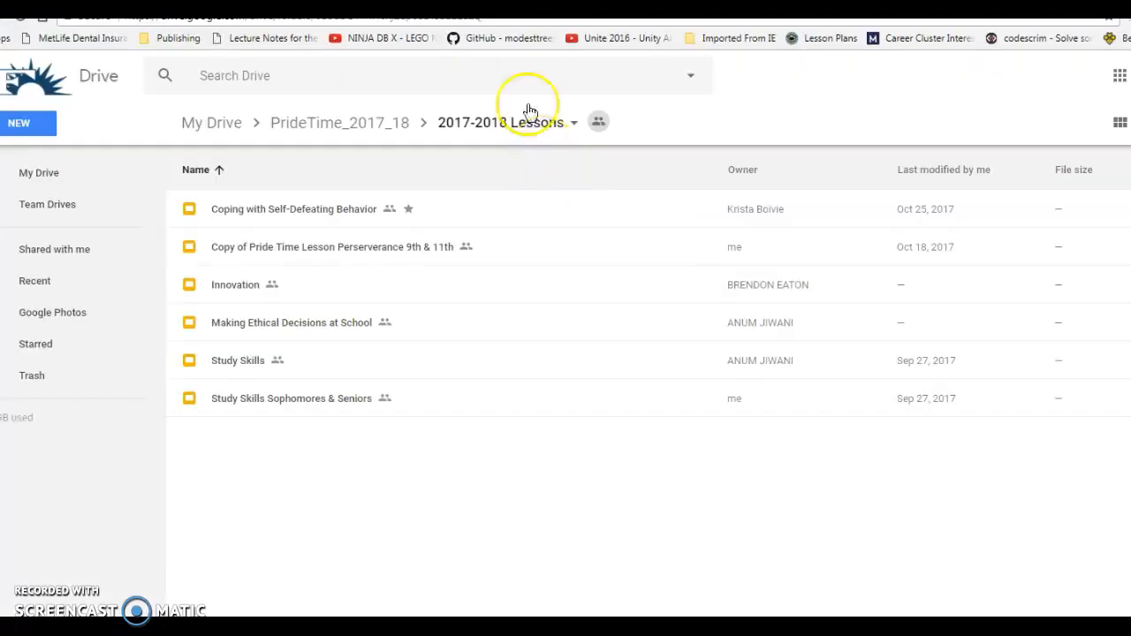
pyautogui.click(237, 128)
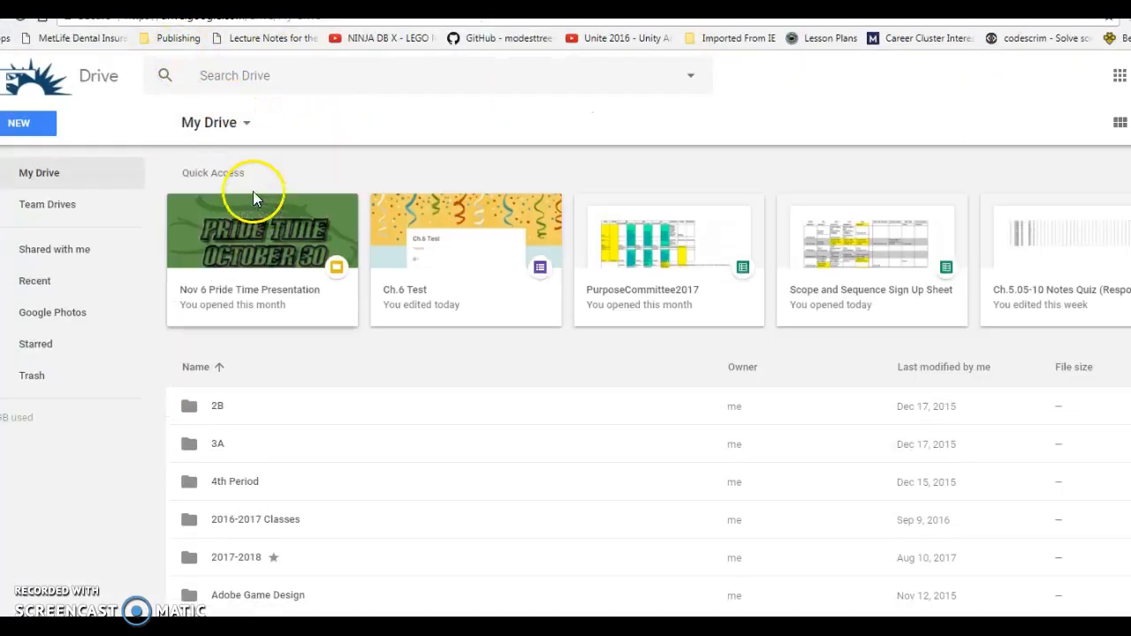
# Step: Upload GundamMazeRunner.zip from the Desktop's TempHold folder to My Drive
pyautogui.click(33, 133)
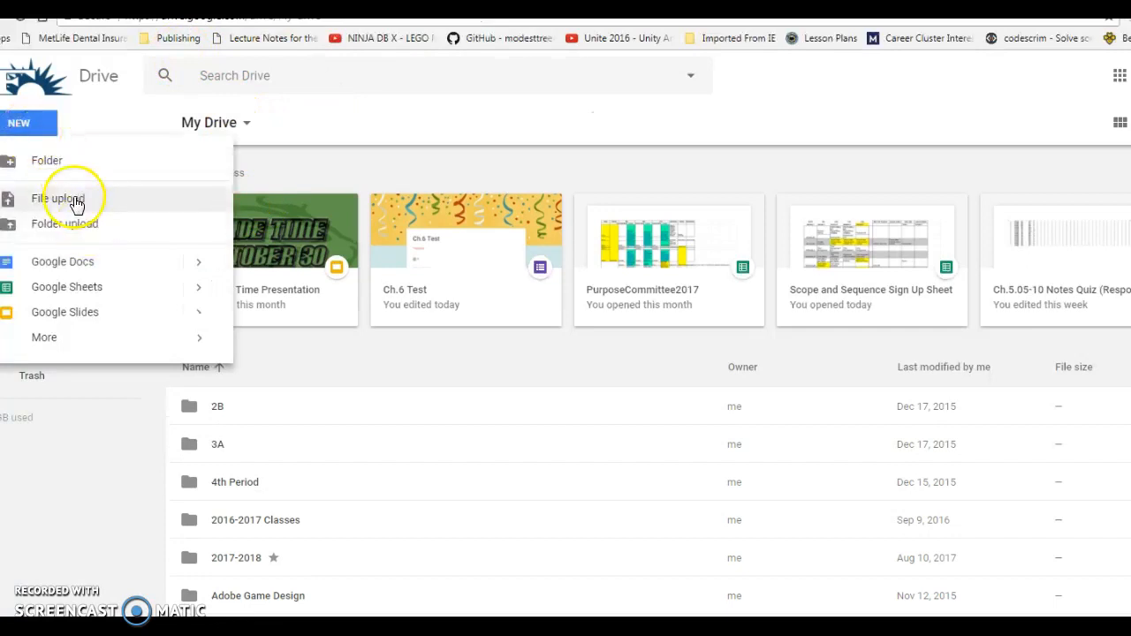
pyautogui.click(76, 200)
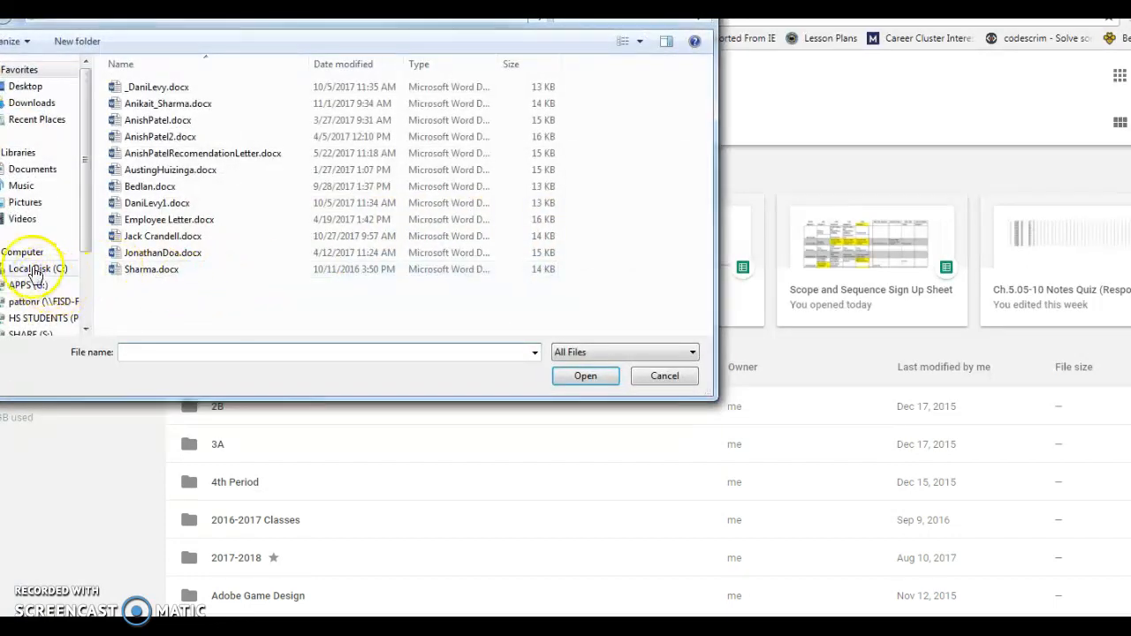
pyautogui.click(27, 86)
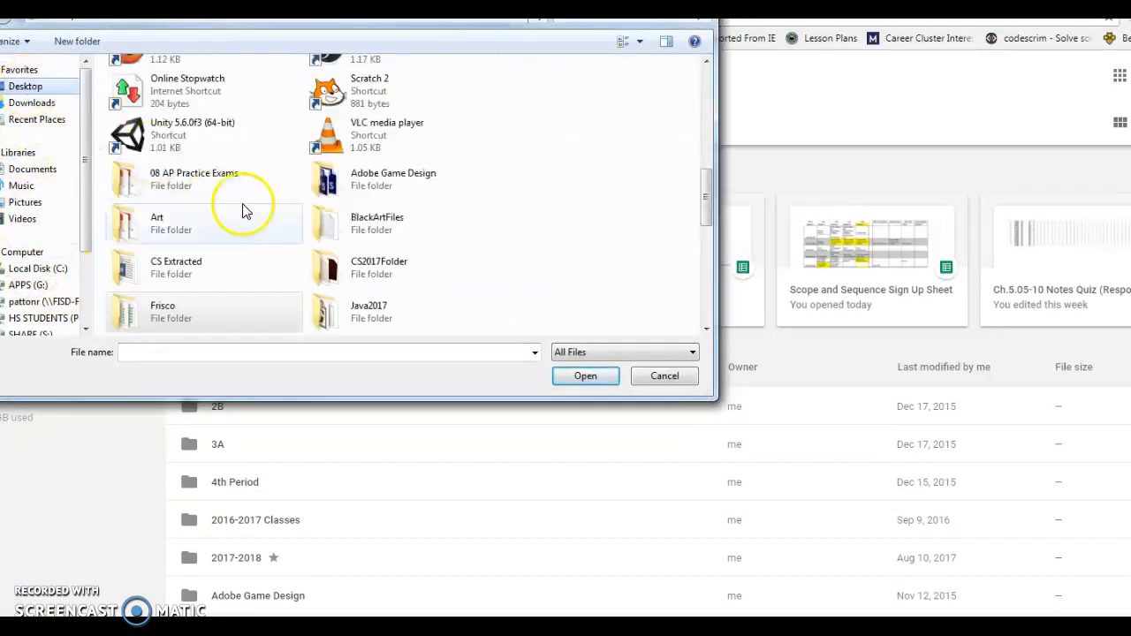
pyautogui.click(316, 228)
pyautogui.scroll(-5, 314, 239)
pyautogui.scroll(2, 296, 234)
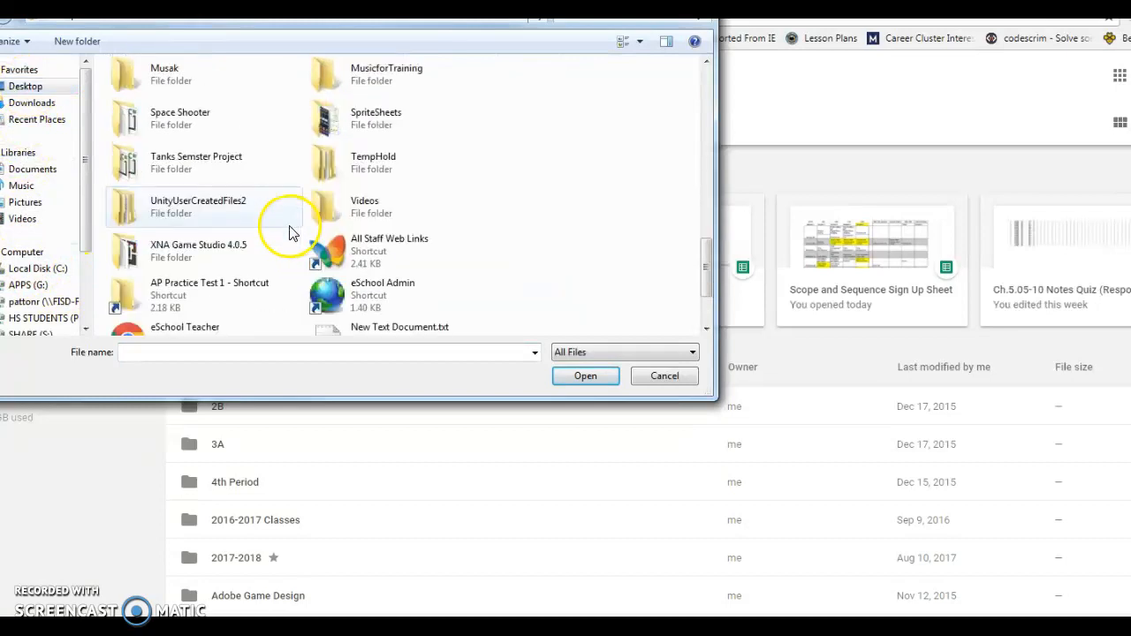
pyautogui.doubleClick(327, 159)
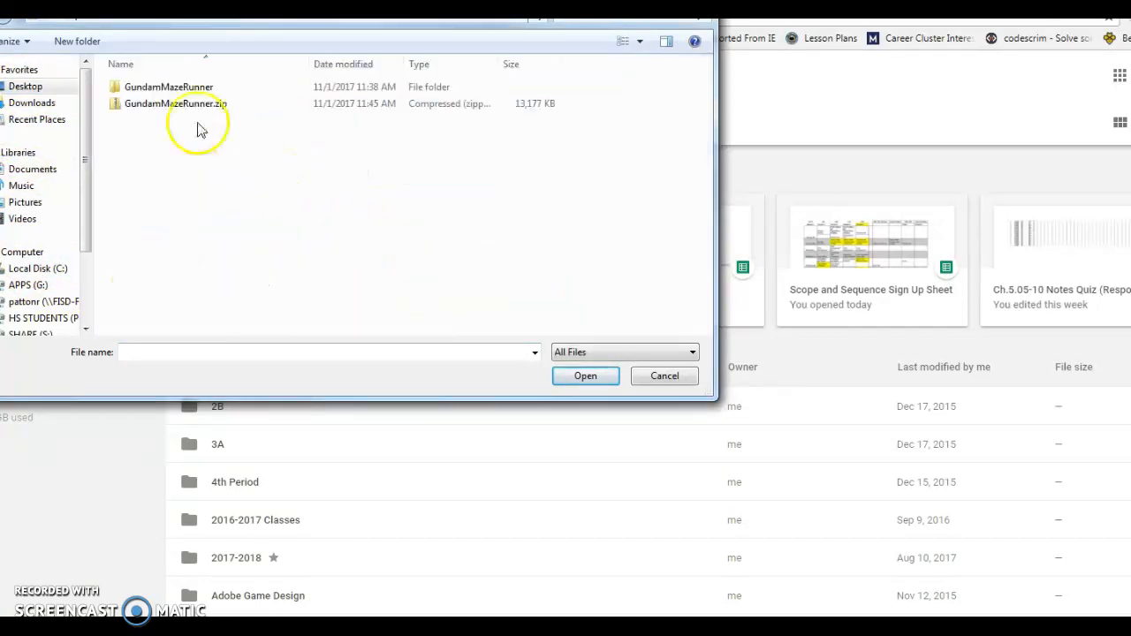
pyautogui.click(163, 104)
pyautogui.click(585, 376)
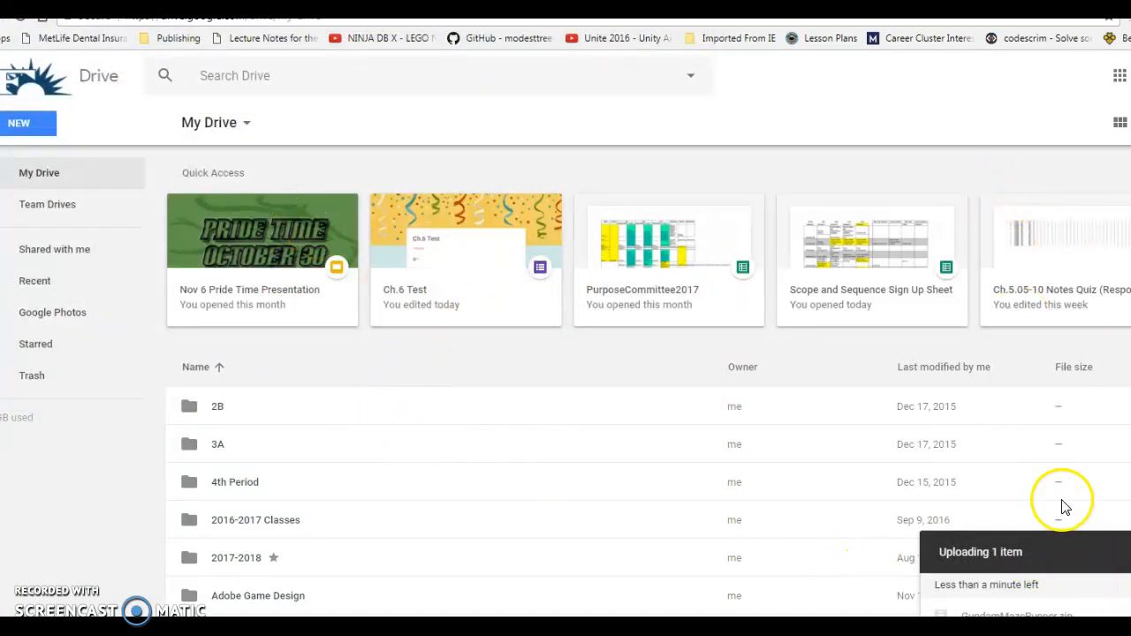
# Step: Cancel the running upload of GundamMazeRunner.zip
pyautogui.moveTo(990, 6); pyautogui.dragTo(760, 2)
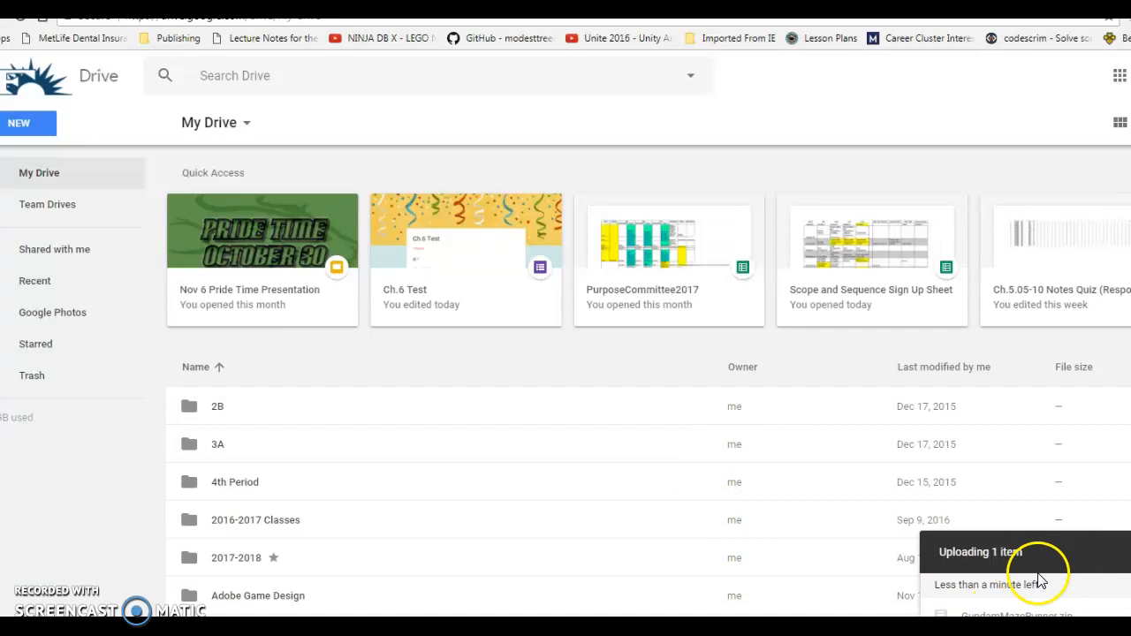
pyautogui.click(1121, 551)
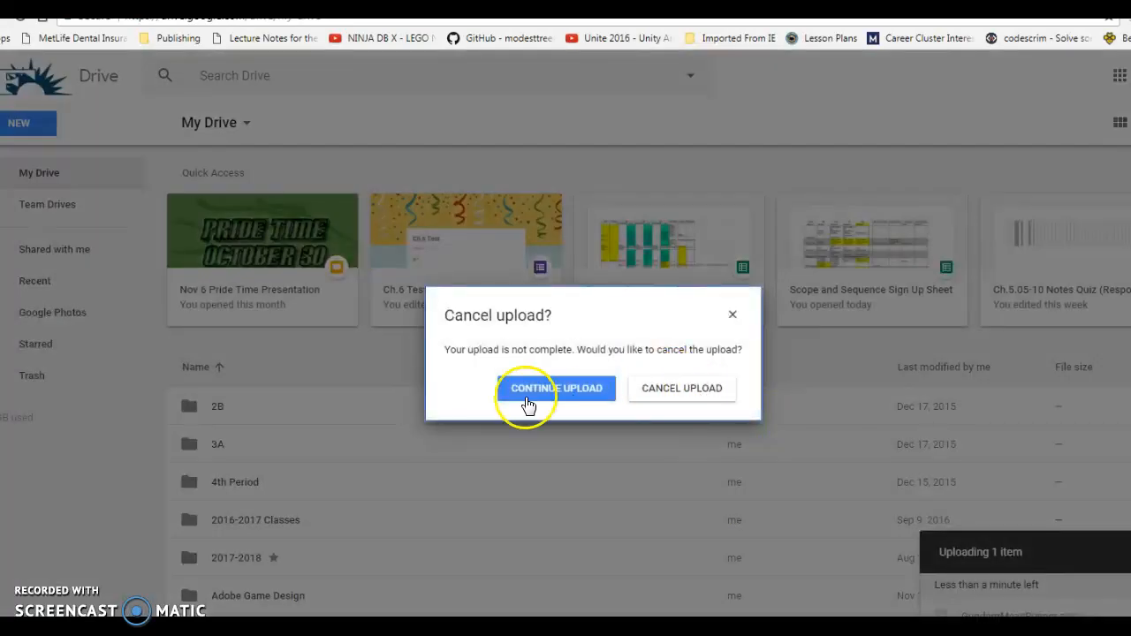
pyautogui.click(658, 400)
pyautogui.moveTo(883, 28); pyautogui.dragTo(740, 59)
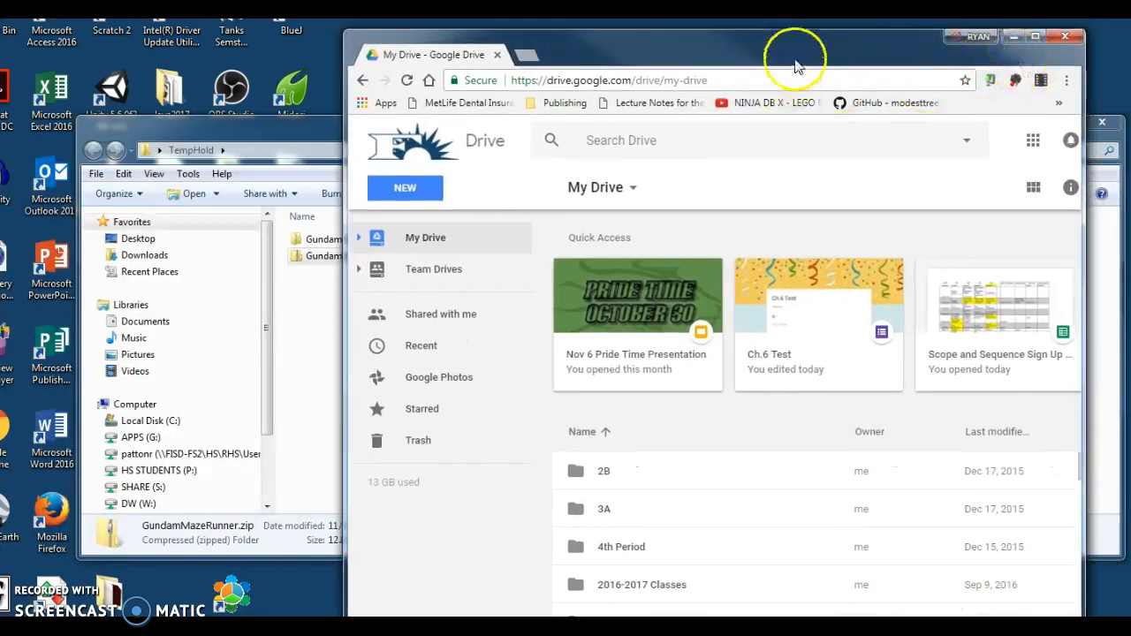
pyautogui.click(966, 35)
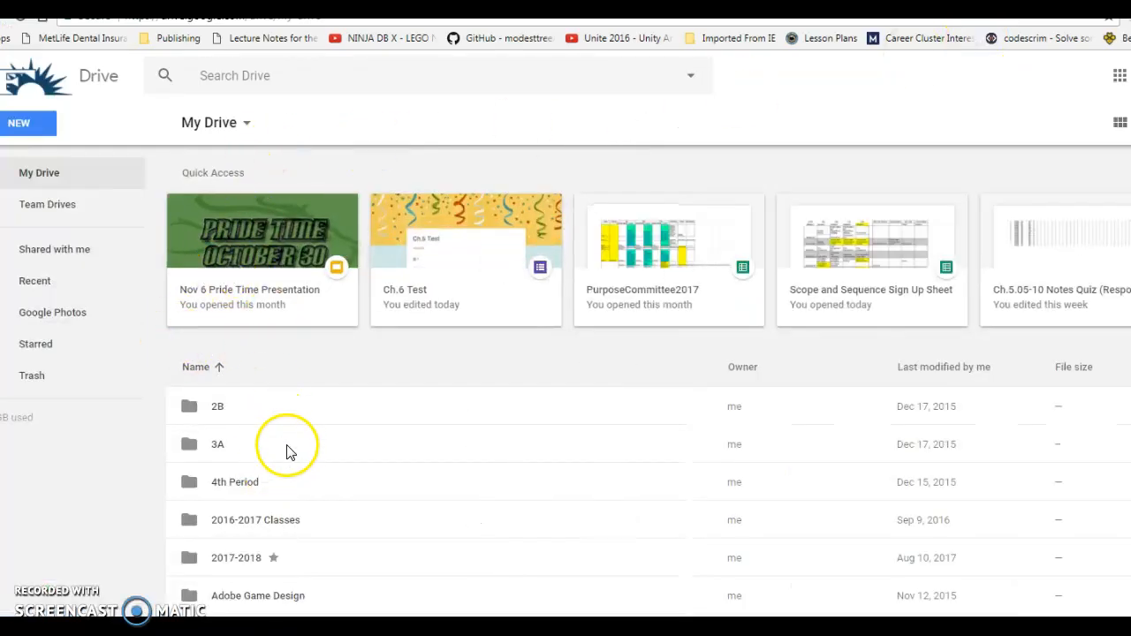
pyautogui.scroll(-3, 286, 449)
pyautogui.scroll(3, 295, 447)
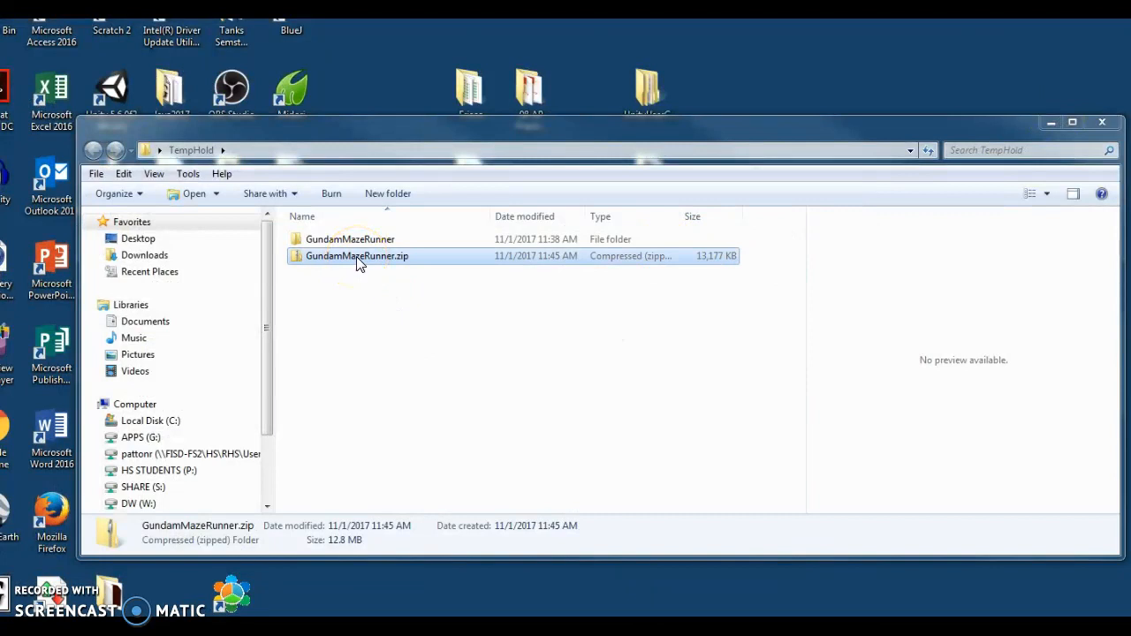
pyautogui.click(356, 257)
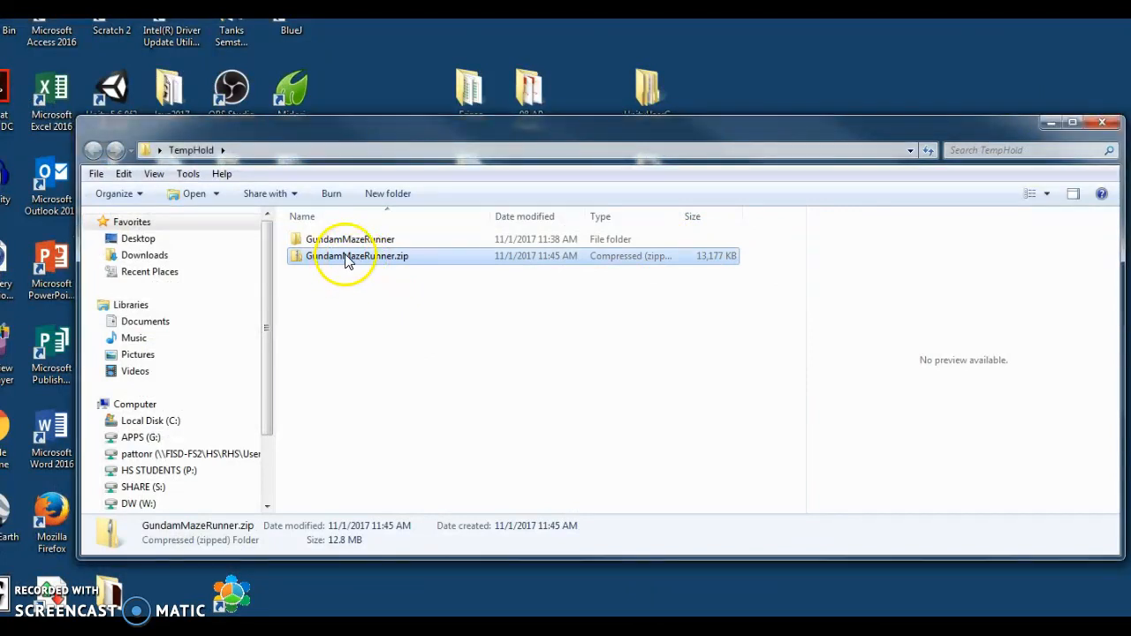
pyautogui.rightClick(351, 262)
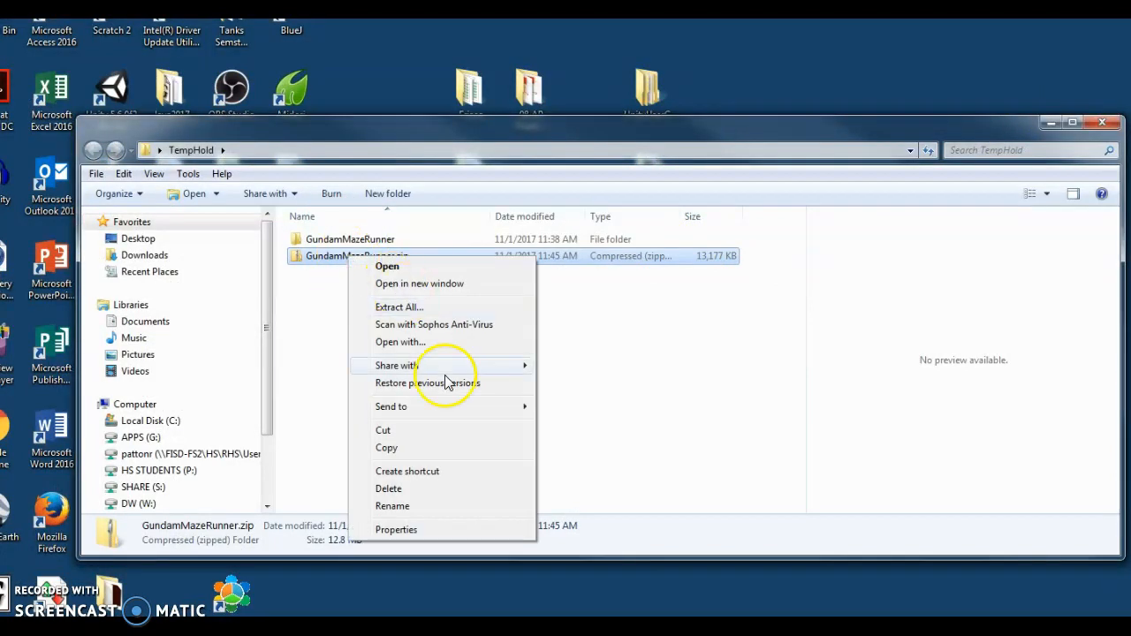
pyautogui.click(462, 306)
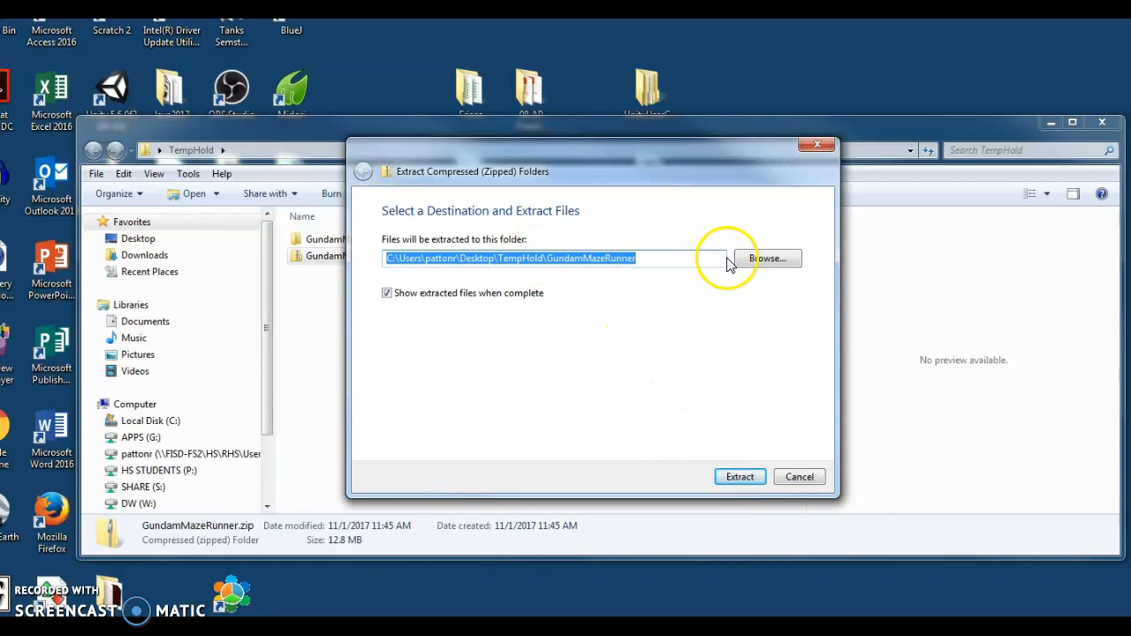
pyautogui.moveTo(728, 170); pyautogui.dragTo(707, 170)
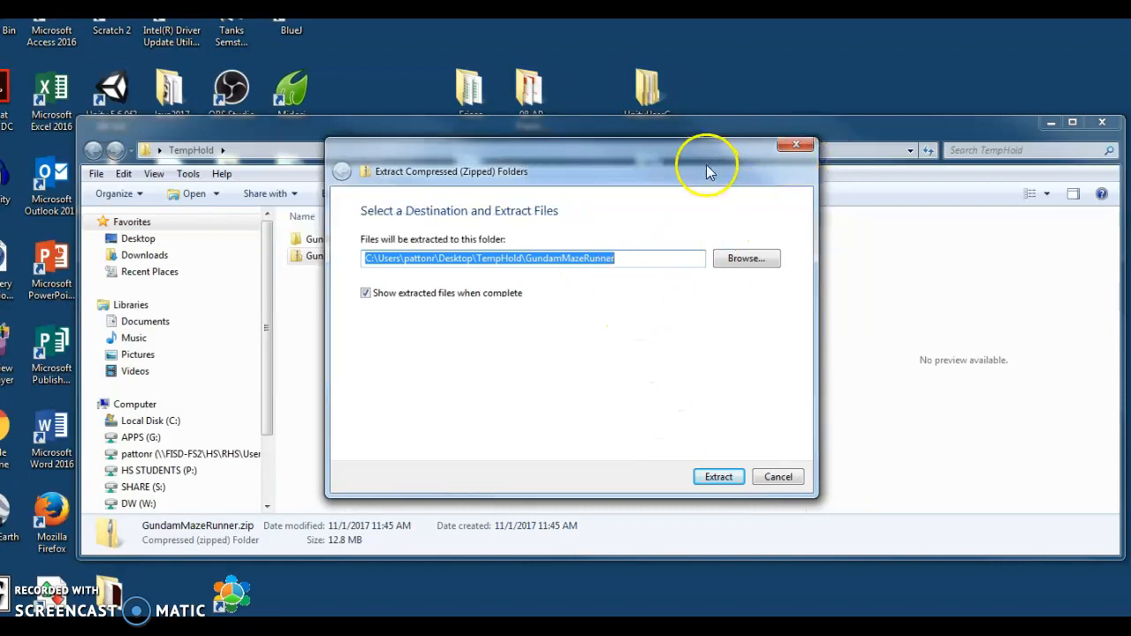
pyautogui.click(775, 481)
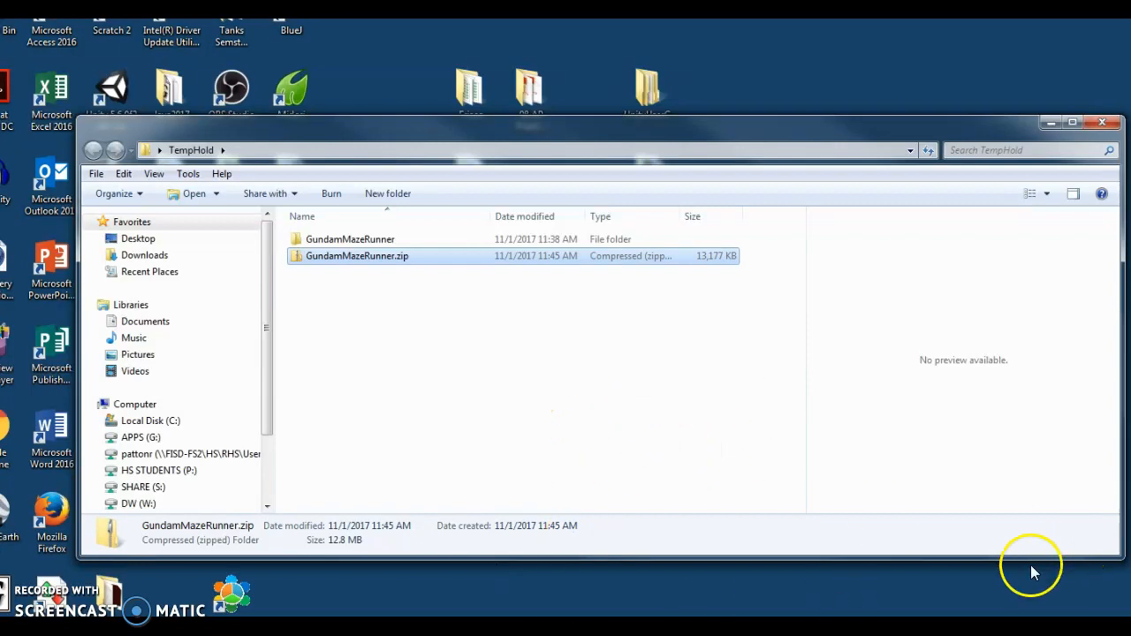
# Step: Copy the GundamMazeRunner folder from TempHold to the root of the SCP 2 (E:) drive
pyautogui.click(380, 239)
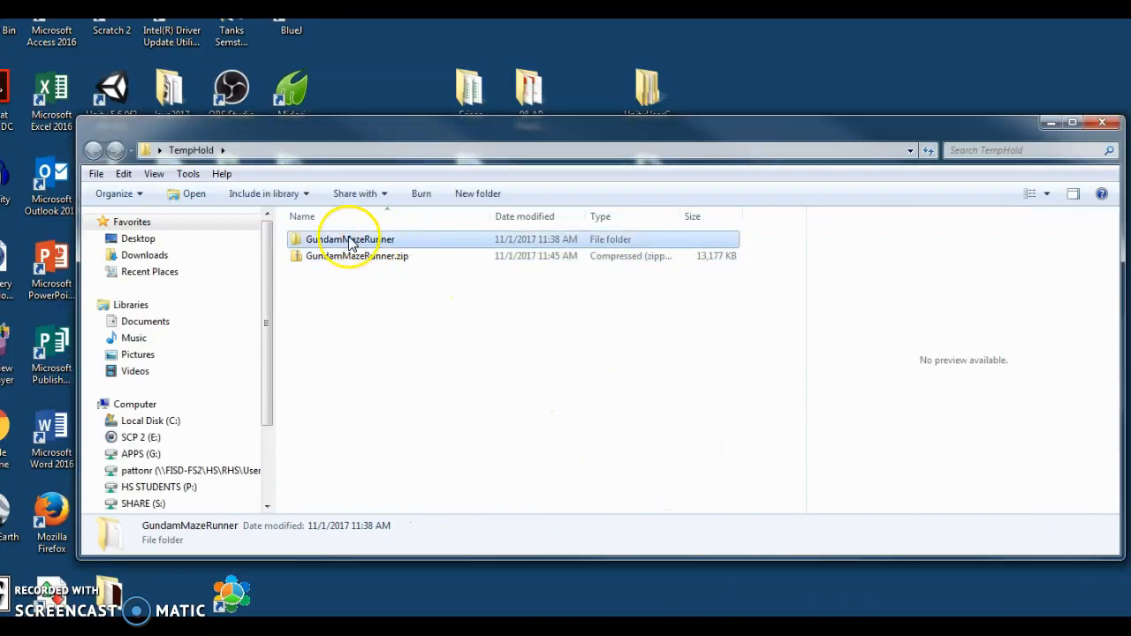
pyautogui.rightClick(351, 241)
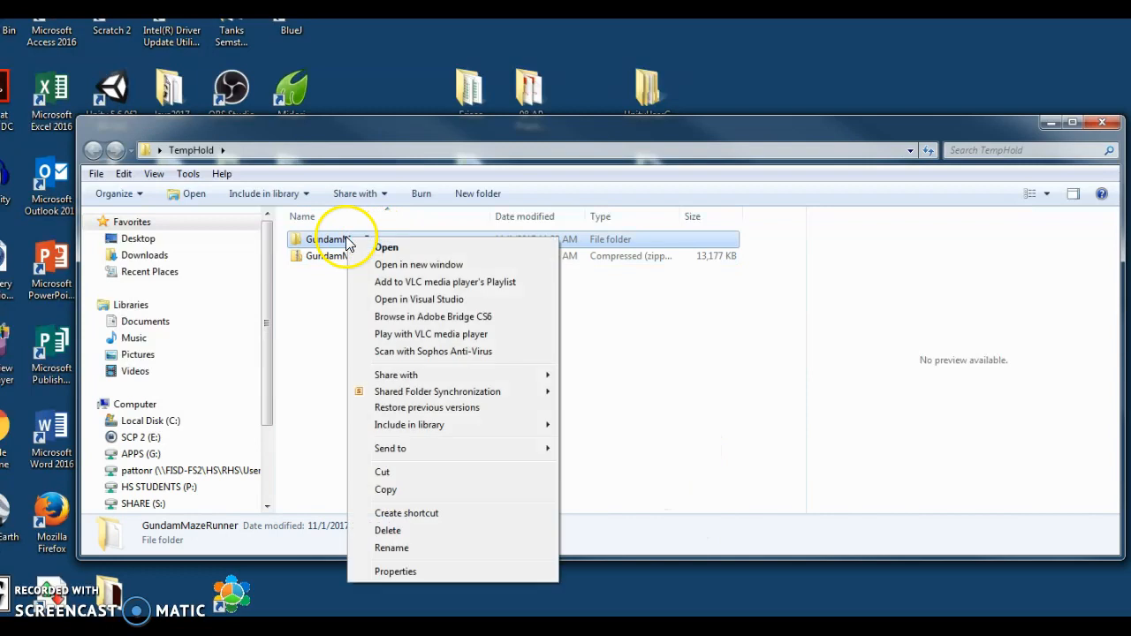
pyautogui.click(409, 489)
pyautogui.moveTo(645, 132); pyautogui.dragTo(651, 445)
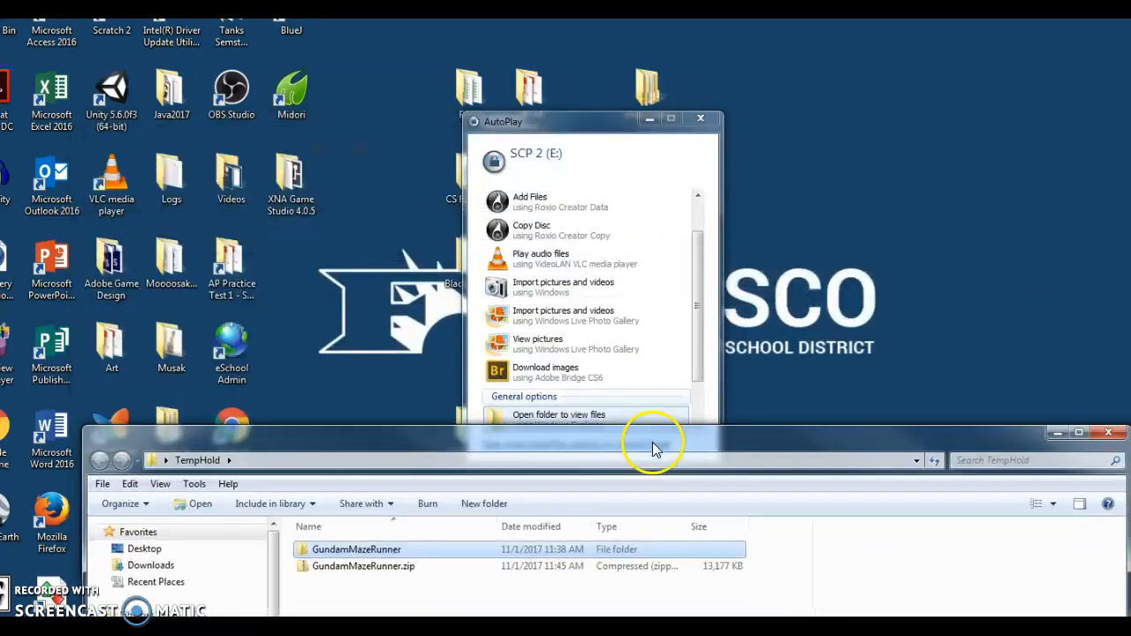
pyautogui.scroll(-1, 543, 336)
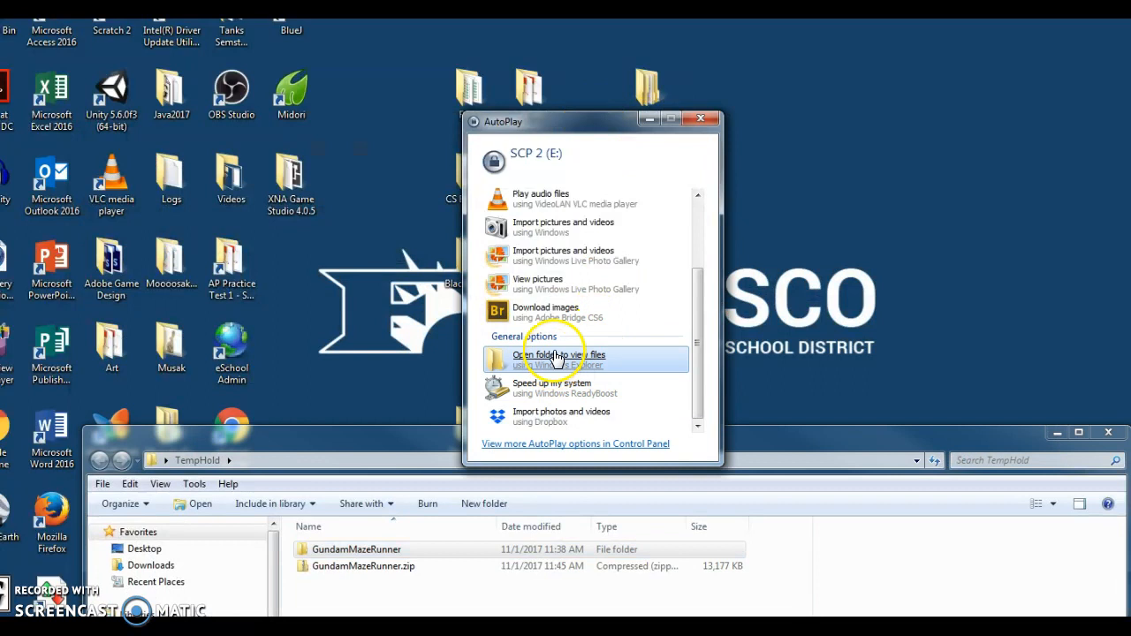
pyautogui.click(592, 362)
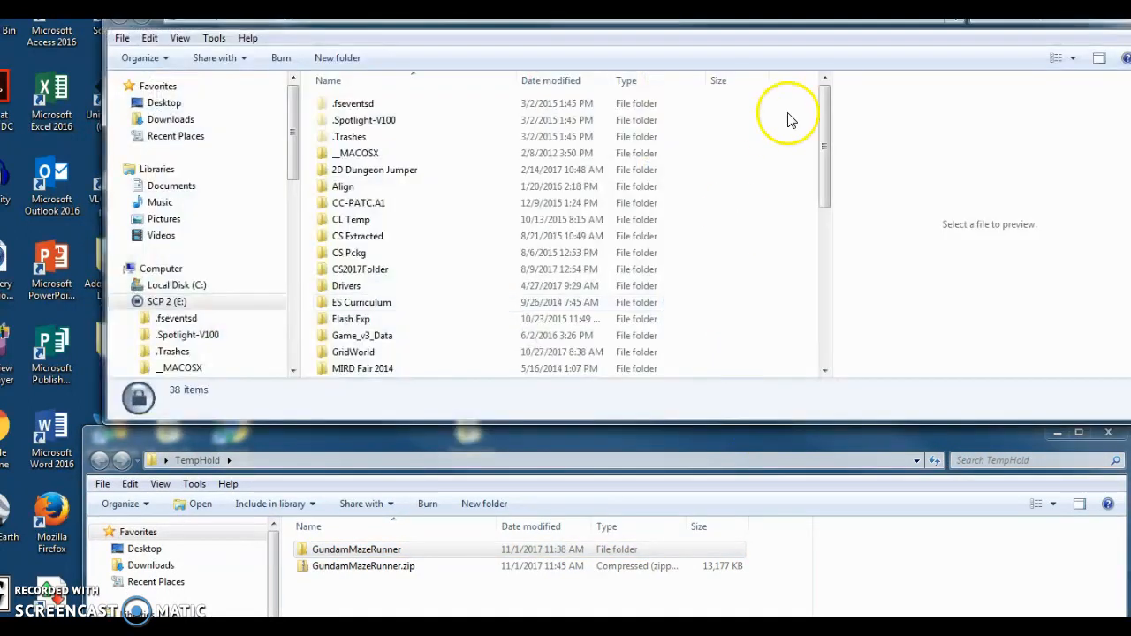
pyautogui.moveTo(821, 175); pyautogui.dragTo(844, 166)
pyautogui.rightClick(795, 178)
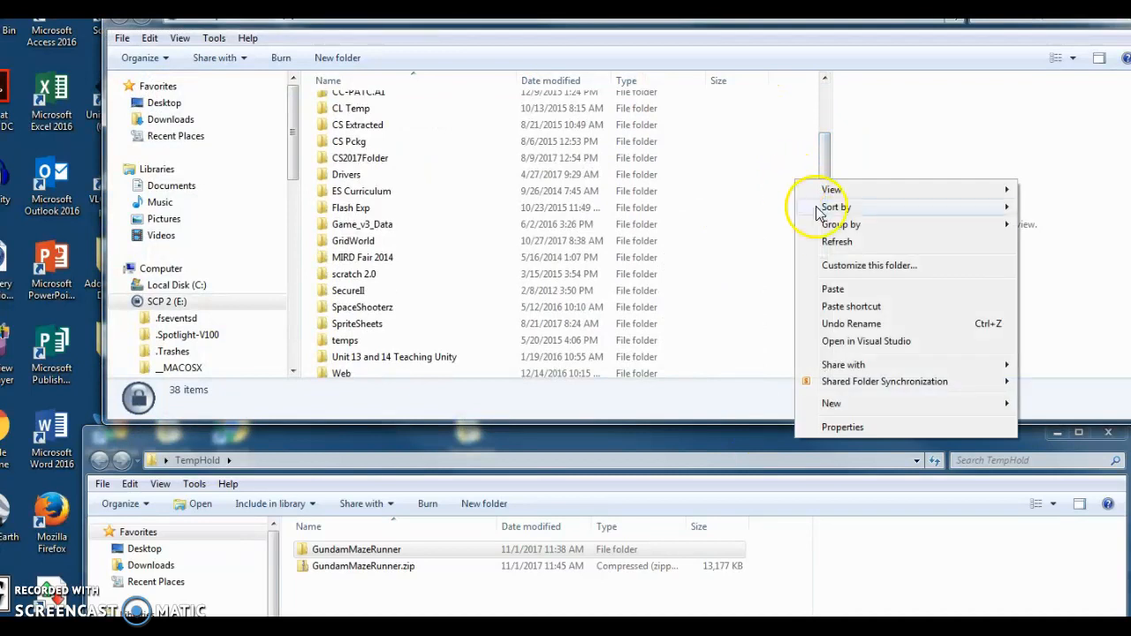
pyautogui.click(843, 289)
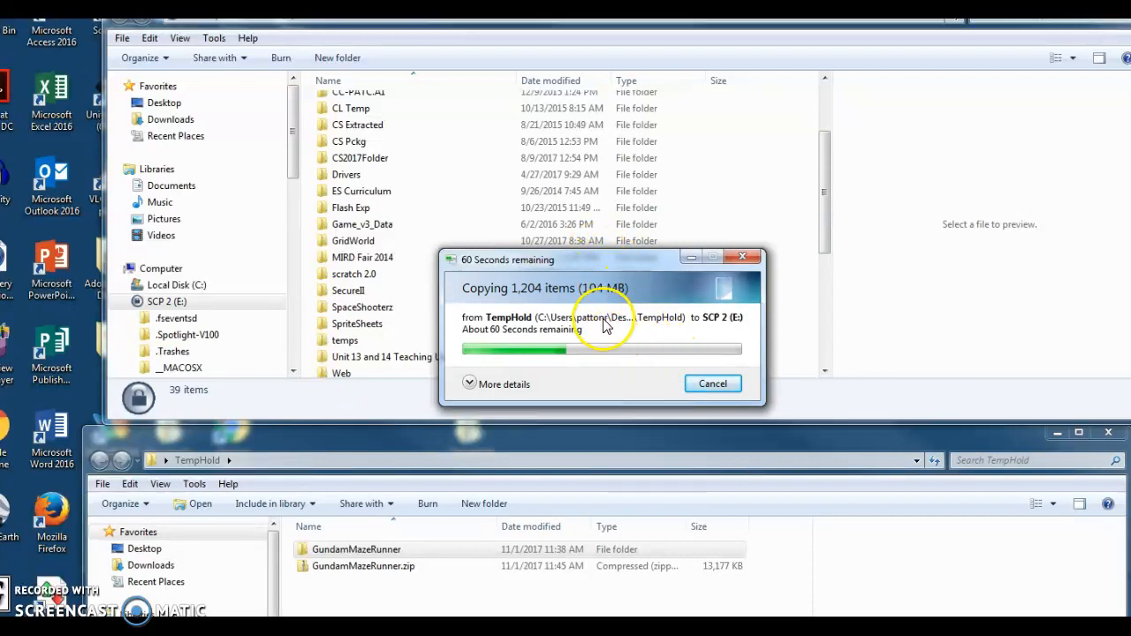
pyautogui.moveTo(592, 260); pyautogui.dragTo(667, 259)
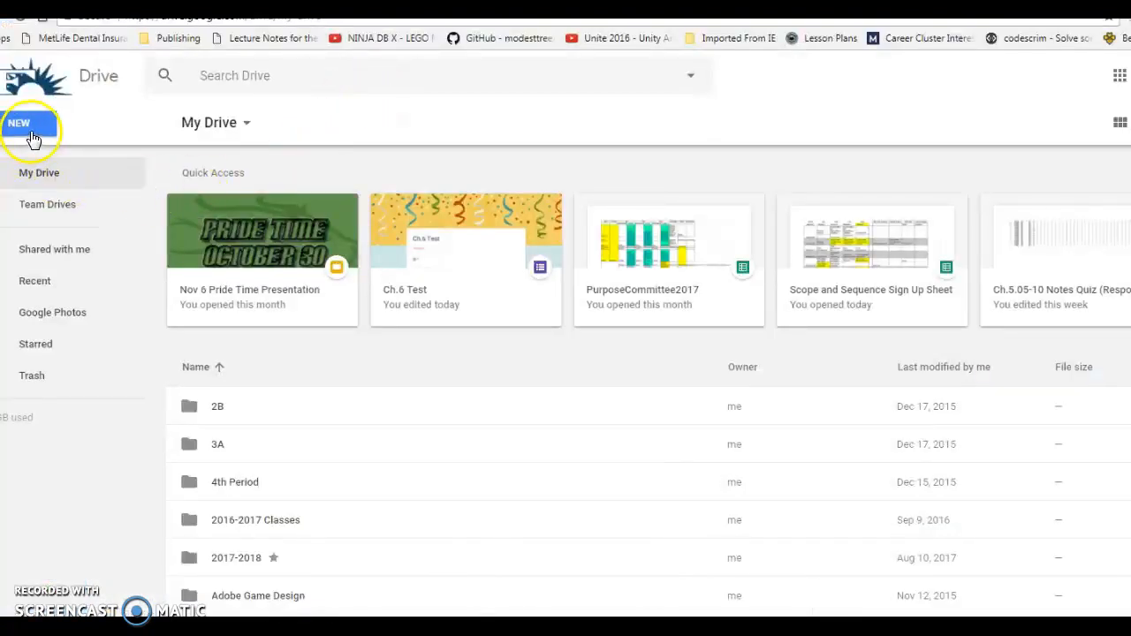
pyautogui.click(32, 139)
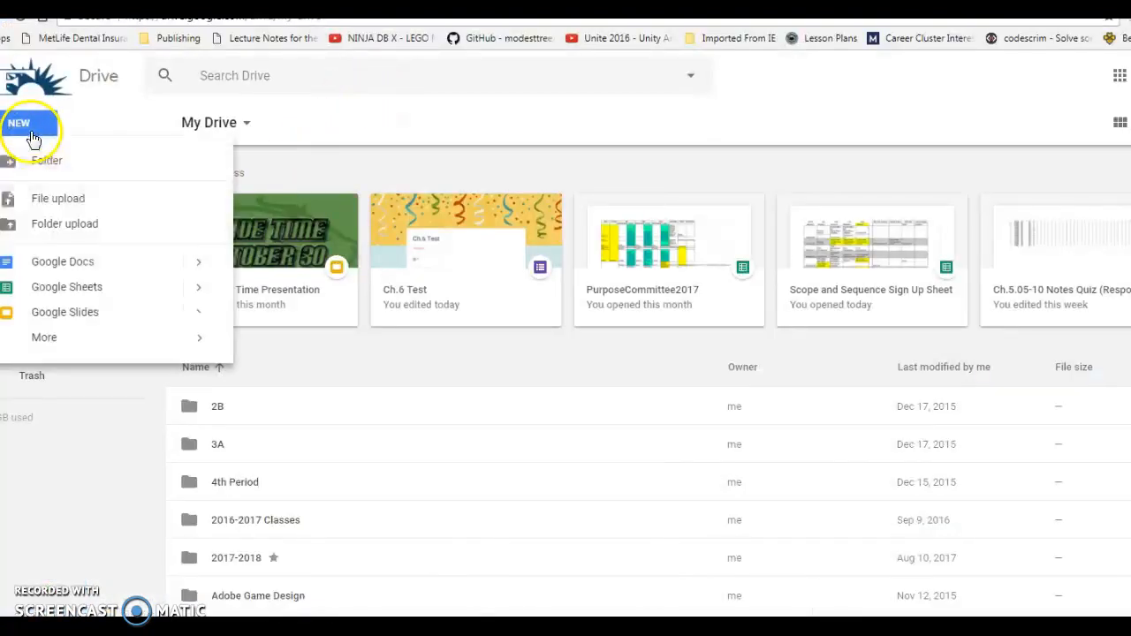
pyautogui.click(61, 200)
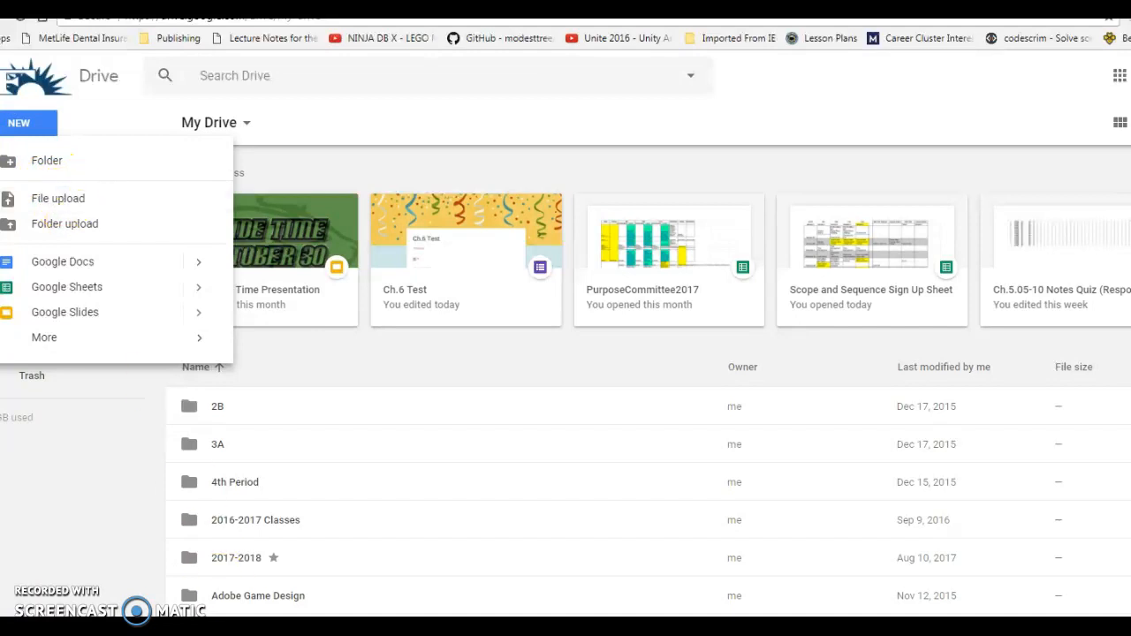
# Step: Switch back to the running file copy, then open the GundamMazeRunner folder on SCP 2 (E:) to examine its contents
pyautogui.click(631, 610)
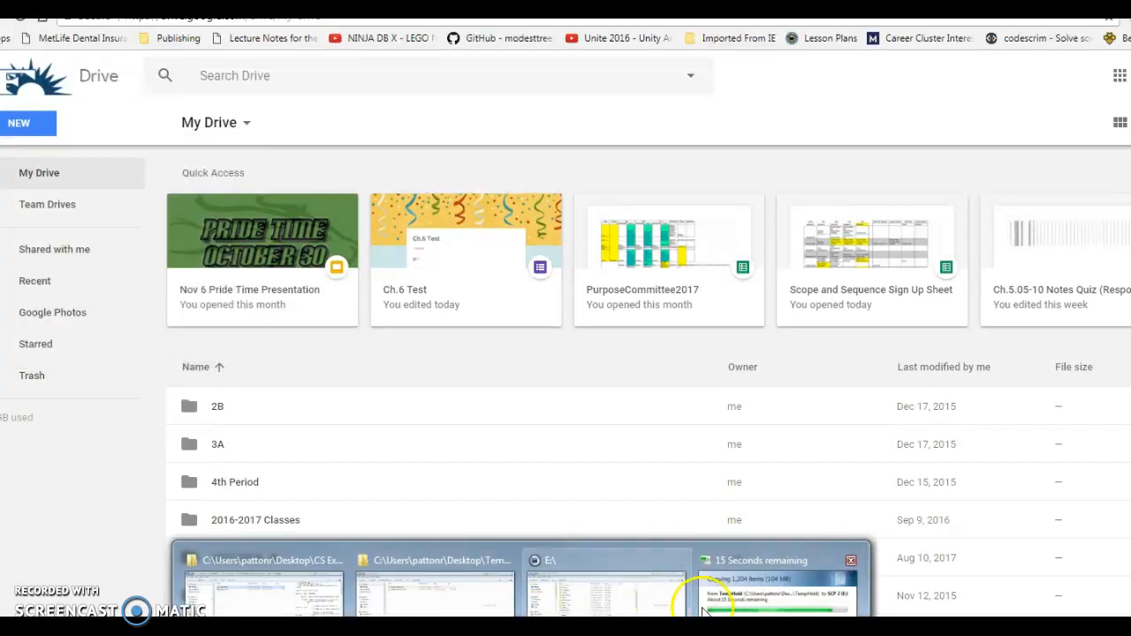
pyautogui.click(733, 588)
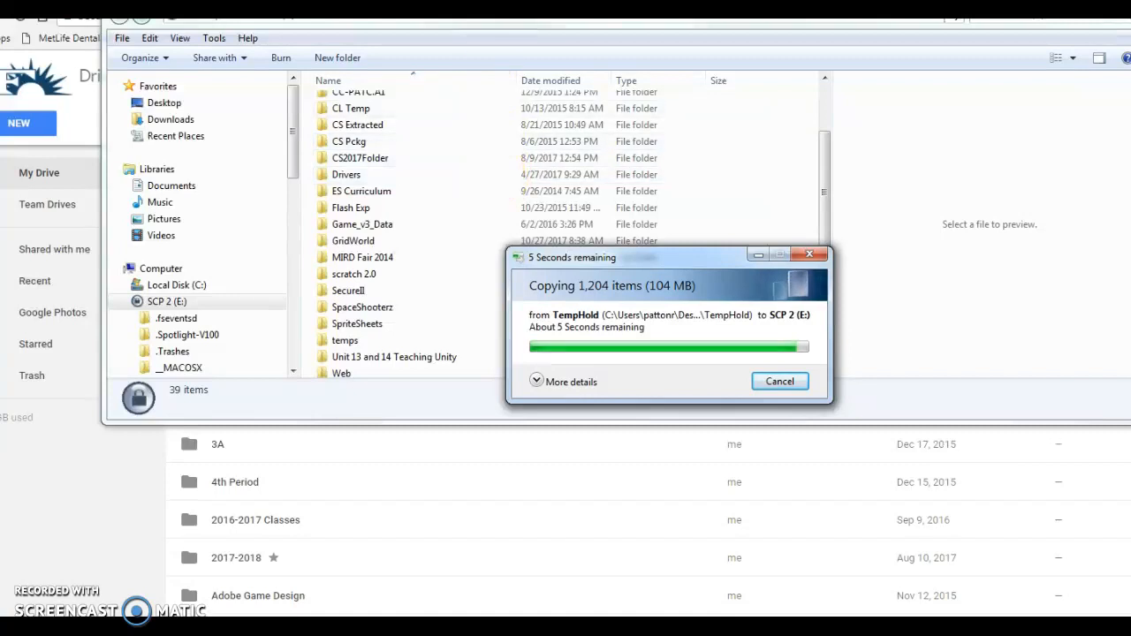
pyautogui.moveTo(508, 5); pyautogui.dragTo(505, 116)
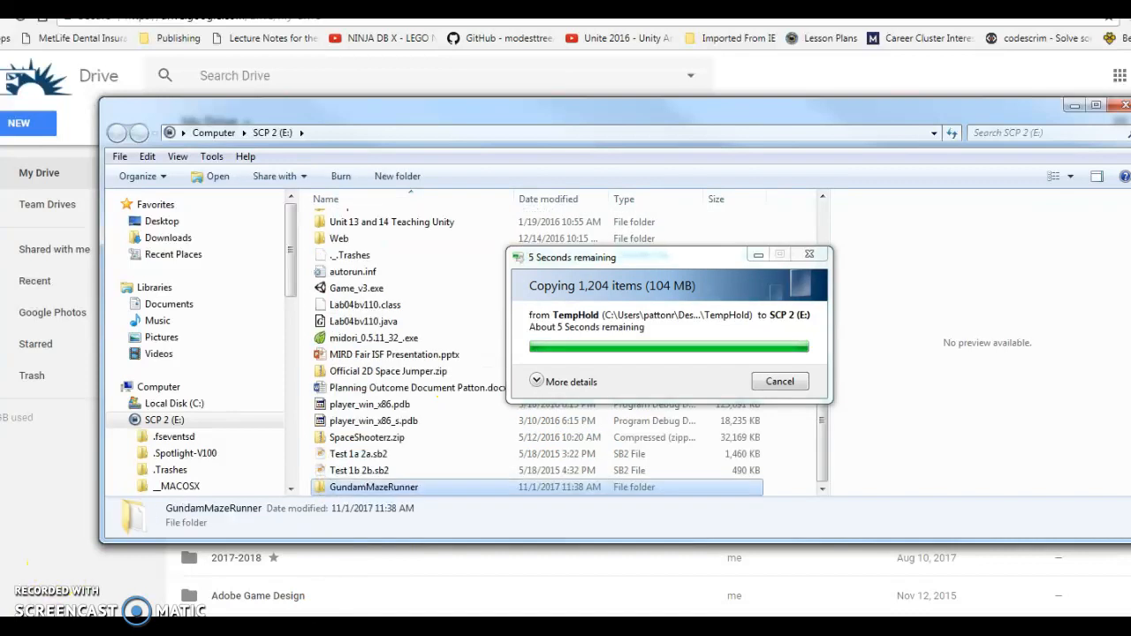
pyautogui.doubleClick(386, 485)
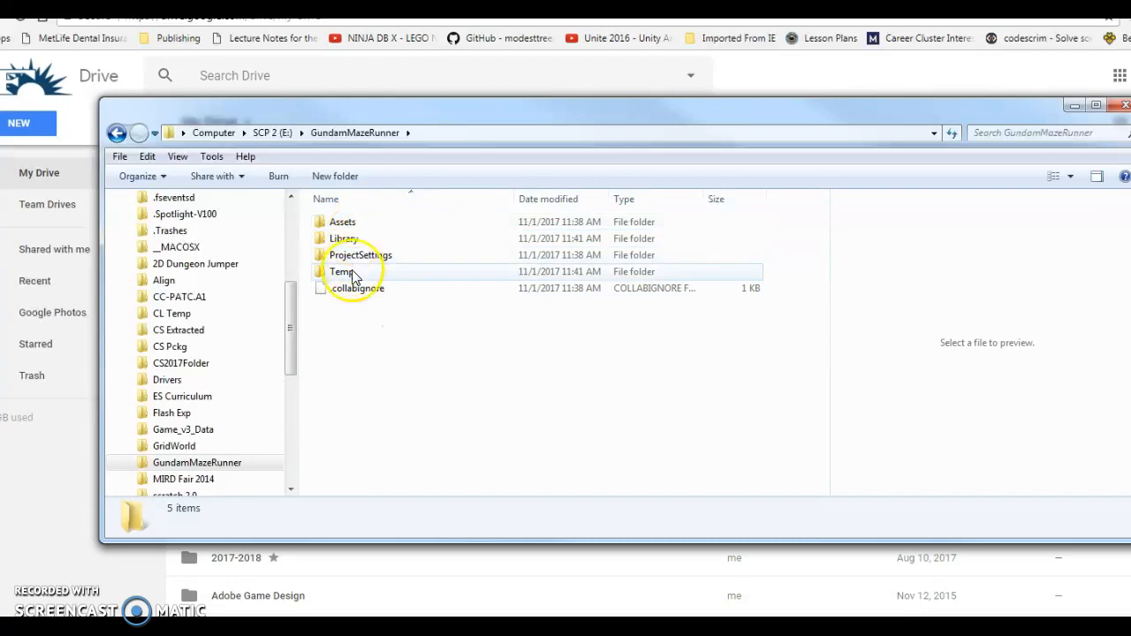
# Step: Return to the root of SCP 2 (E:) and copy the GundamMazeRunner folder to the clipboard
pyautogui.click(272, 133)
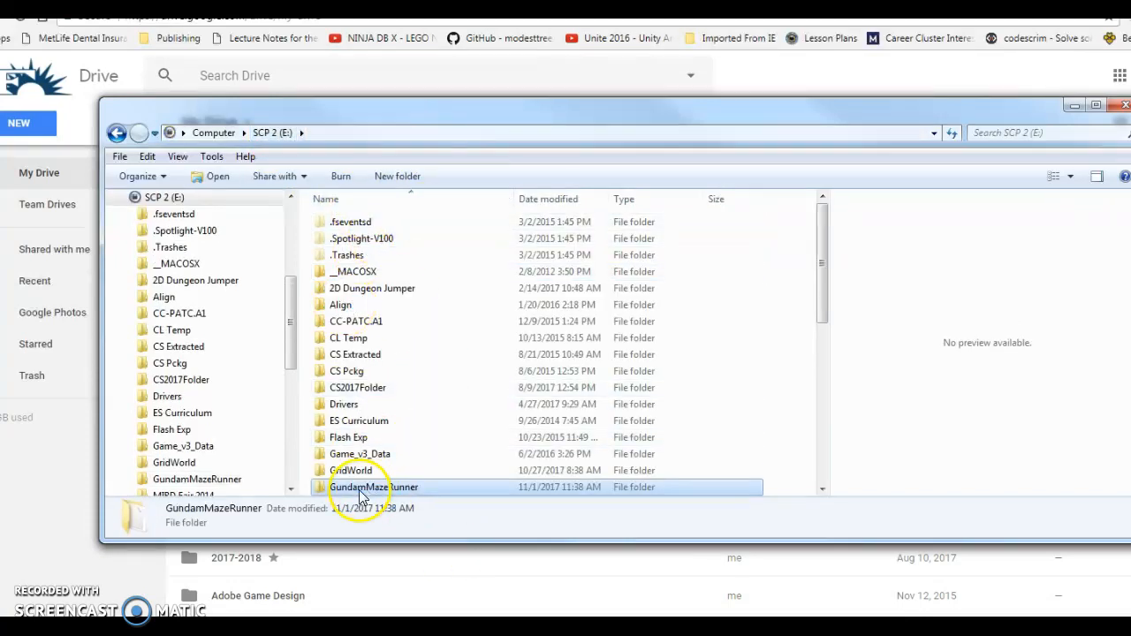
pyautogui.rightClick(361, 497)
pyautogui.click(418, 380)
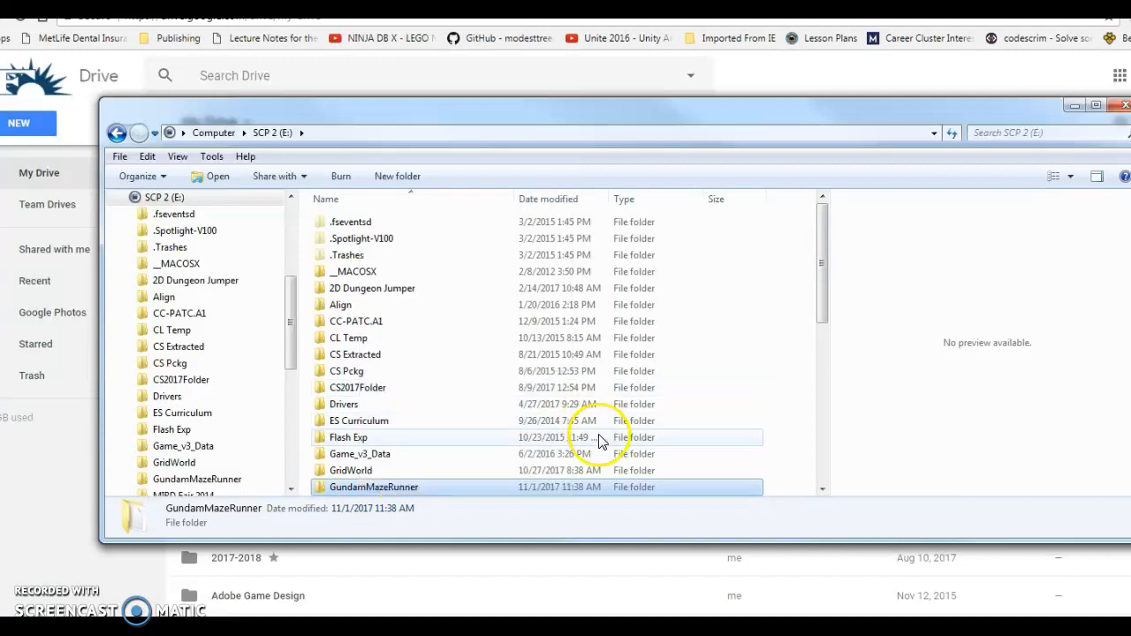